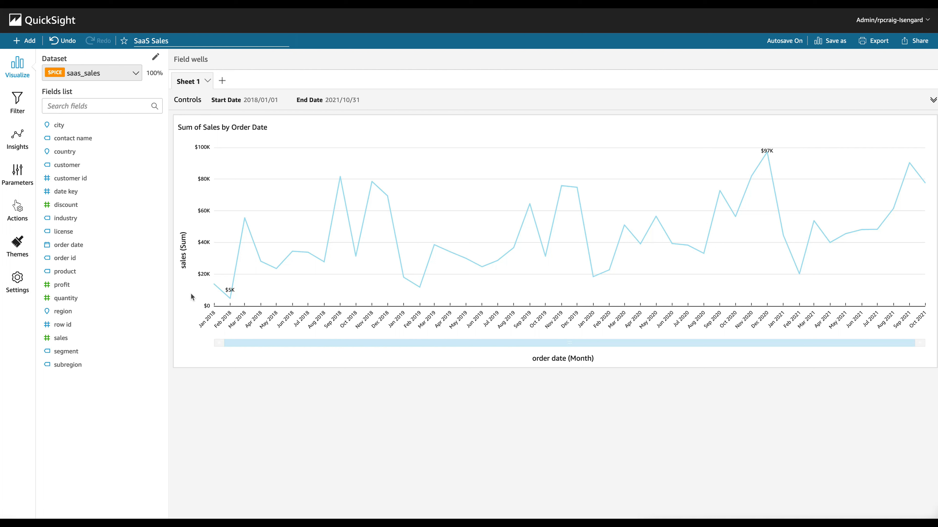
Narrow the Sum of Sales by Order Date chart from its left edge to free space beside it.
{"action": "left_click", "coordinate": [184, 217]}
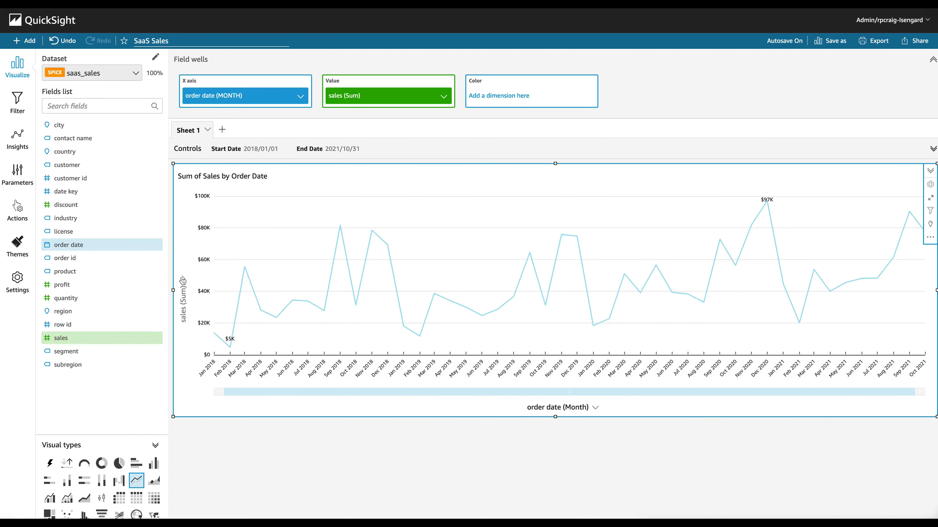
{"action": "left_click_drag", "start_coordinate": [174, 293], "coordinate": [416, 305]}
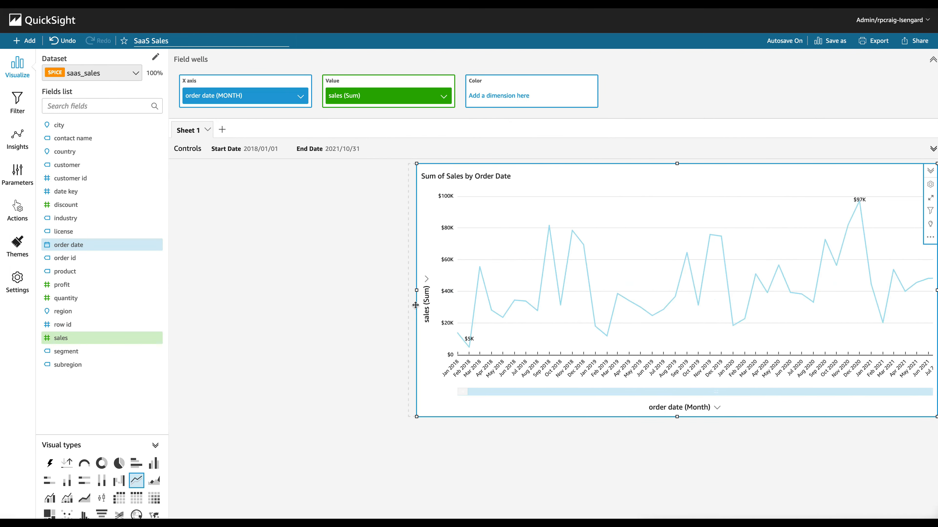
Add an insight to the sheet using the Period over period computation.
{"action": "left_click", "coordinate": [25, 40]}
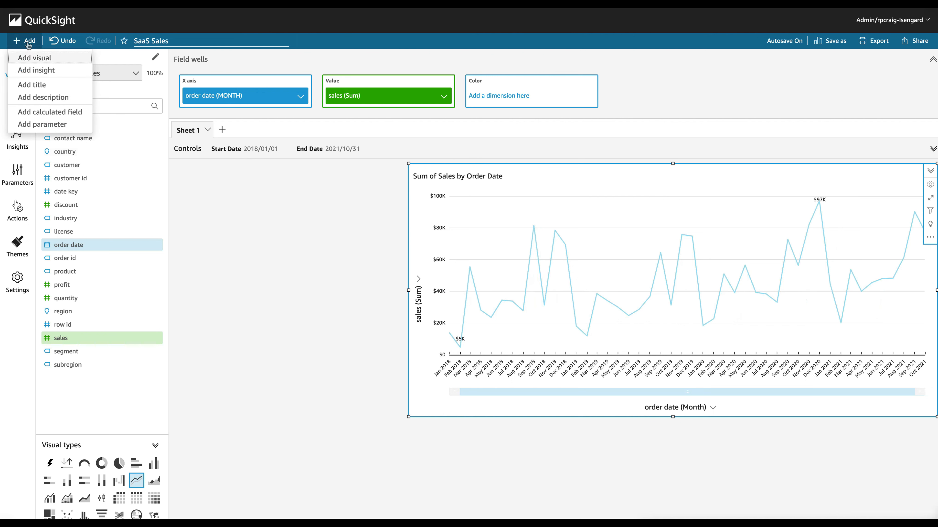
{"action": "left_click", "coordinate": [33, 74]}
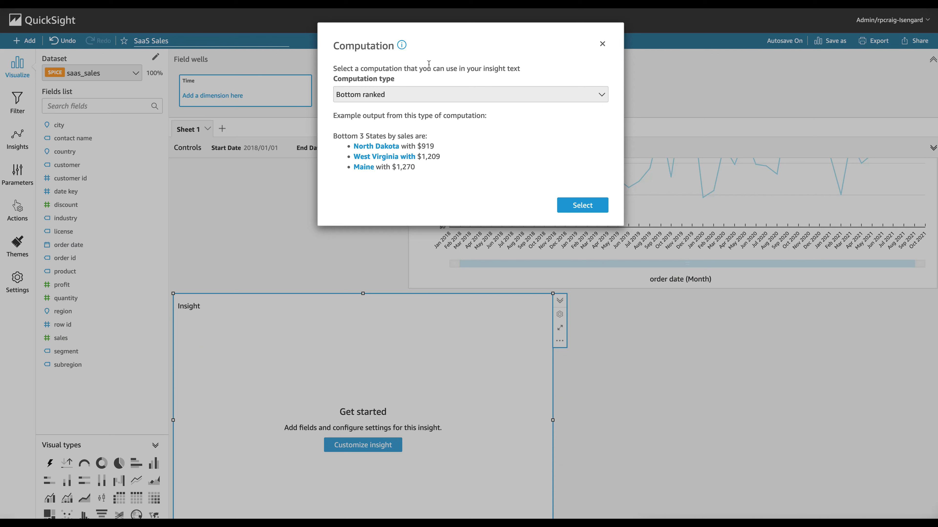
{"action": "left_click", "coordinate": [605, 96]}
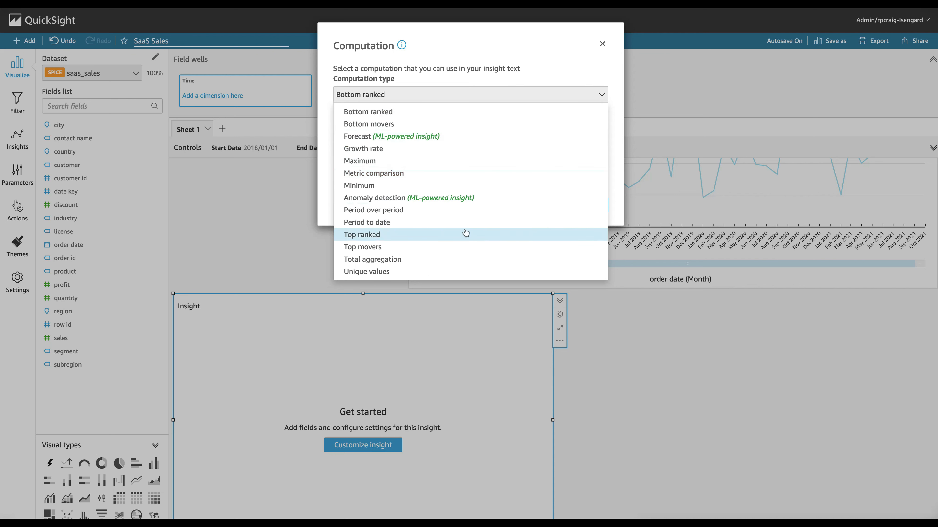
{"action": "left_click", "coordinate": [397, 210]}
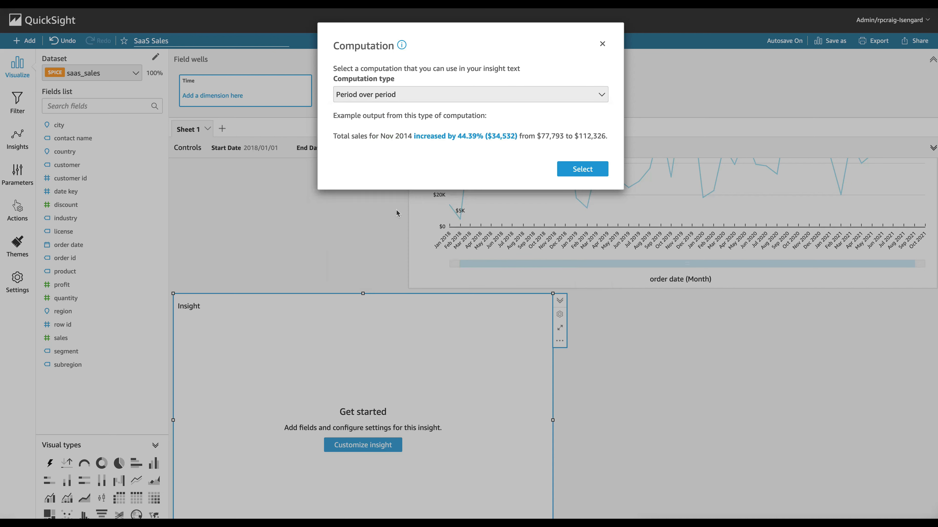
{"action": "left_click", "coordinate": [583, 169]}
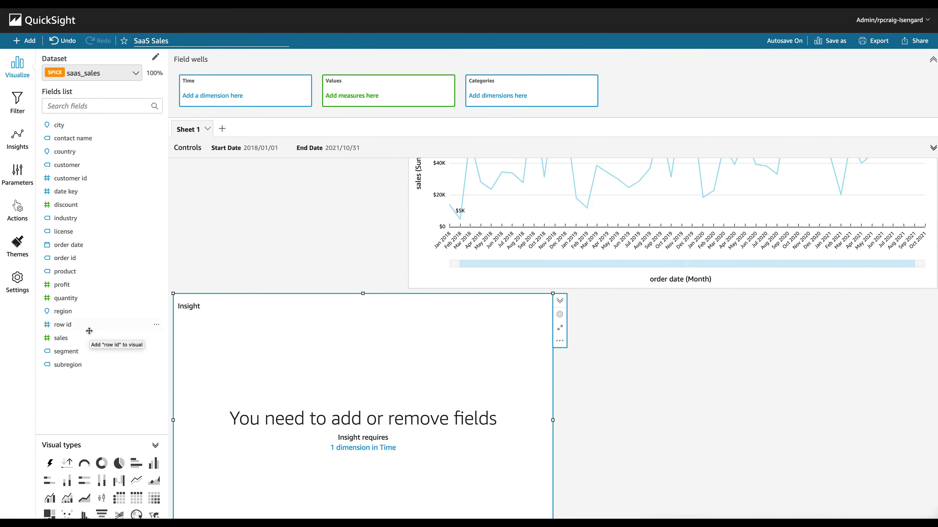
Assign order date aggregated by month as the insight's time, sales as its value, and segment as its category.
{"action": "left_click_drag", "start_coordinate": [68, 250], "coordinate": [230, 97]}
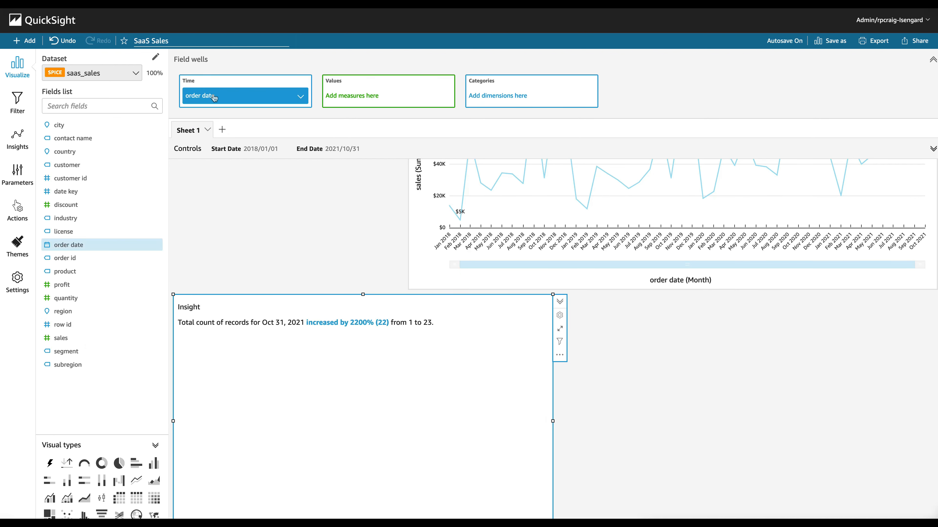
{"action": "left_click", "coordinate": [301, 96]}
{"action": "mouse_move", "coordinate": [360, 117]}
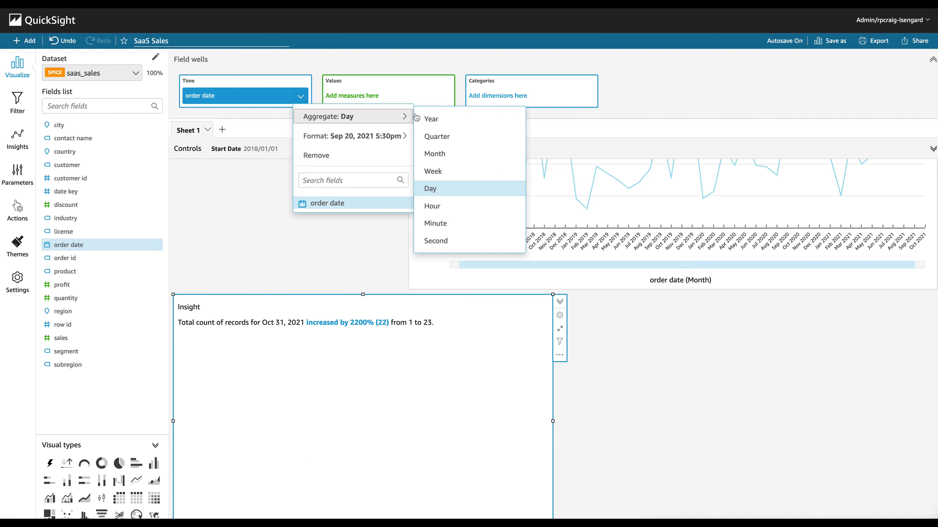
{"action": "left_click", "coordinate": [466, 154]}
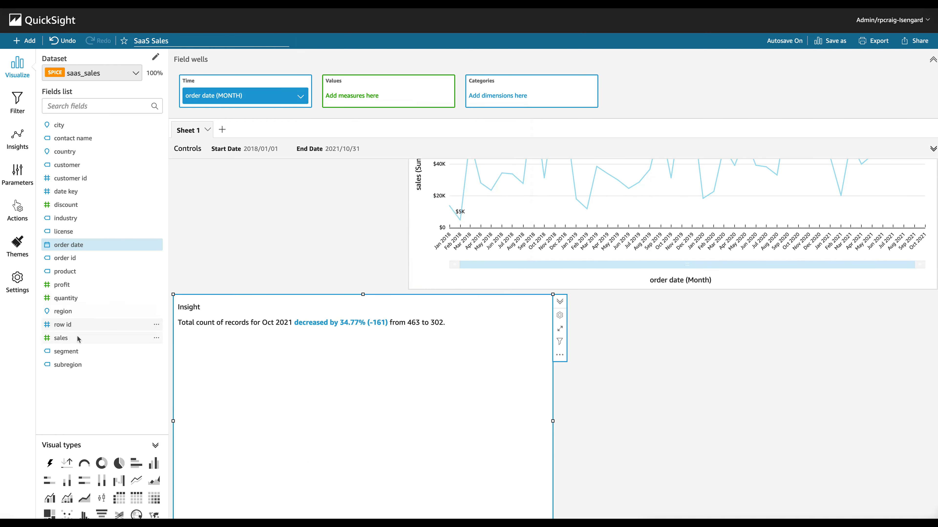
{"action": "left_click_drag", "start_coordinate": [79, 338], "coordinate": [401, 102]}
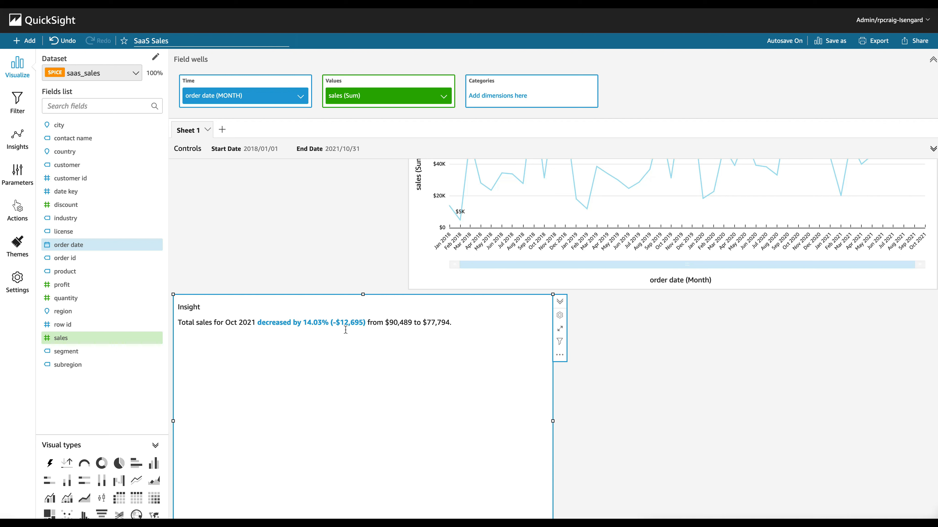
{"action": "left_click_drag", "start_coordinate": [74, 351], "coordinate": [507, 97]}
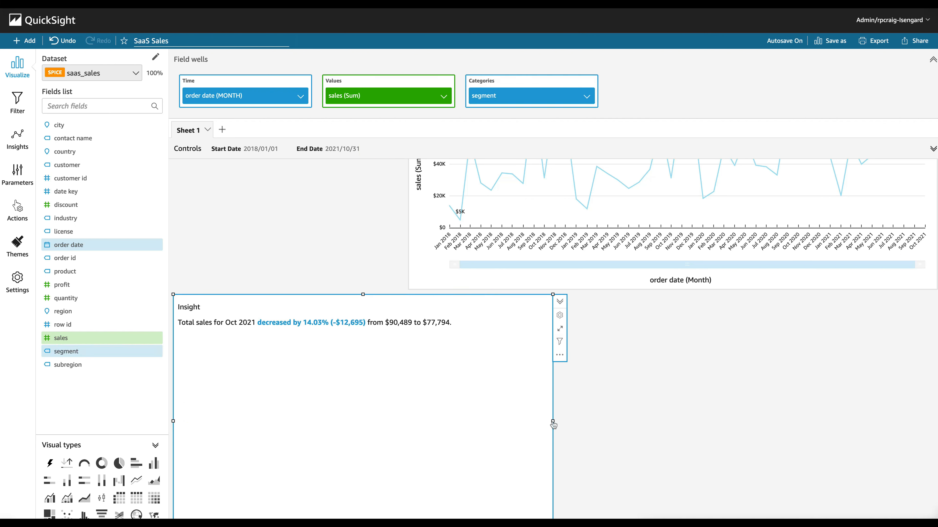
Narrow the insight visual and place it in the empty space beside the line chart.
{"action": "left_click_drag", "start_coordinate": [553, 420], "coordinate": [403, 410]}
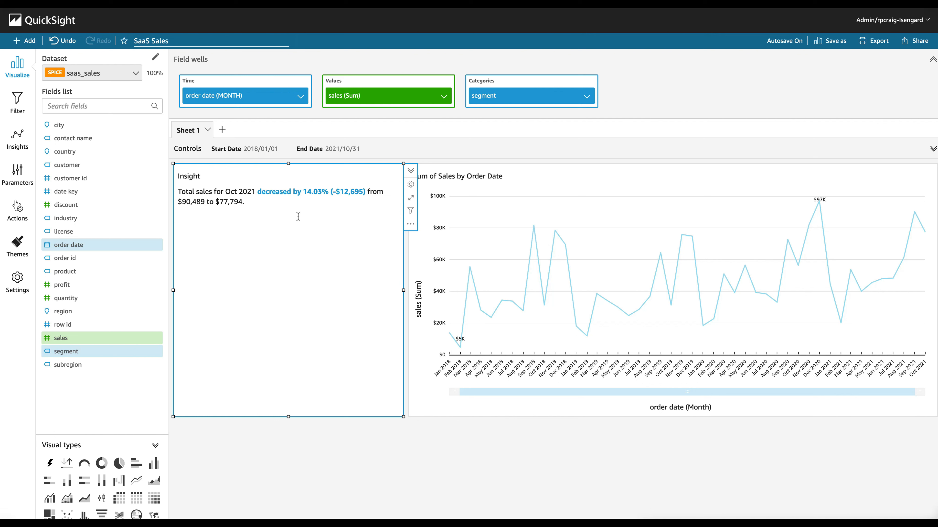
Open the insight's narrative for customization and review its available computations, parameters and functions.
{"action": "left_click", "coordinate": [410, 224]}
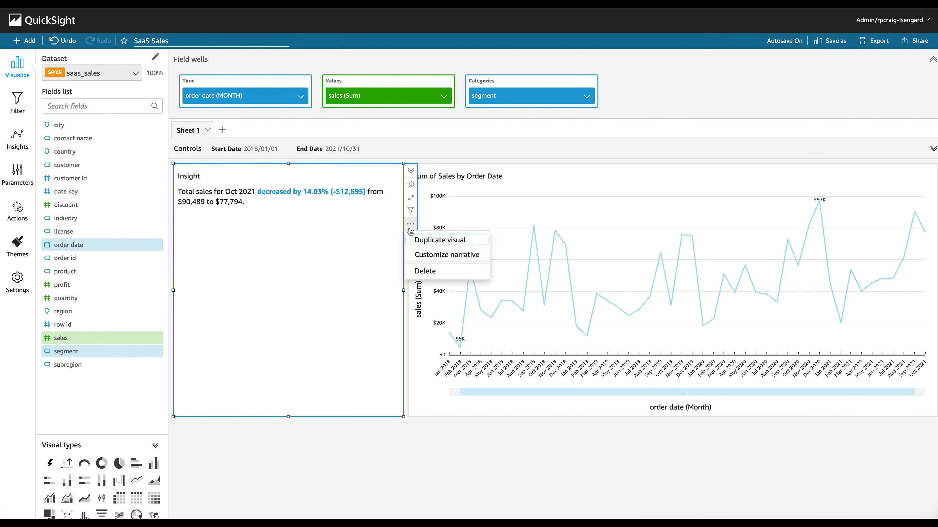
{"action": "left_click", "coordinate": [457, 260]}
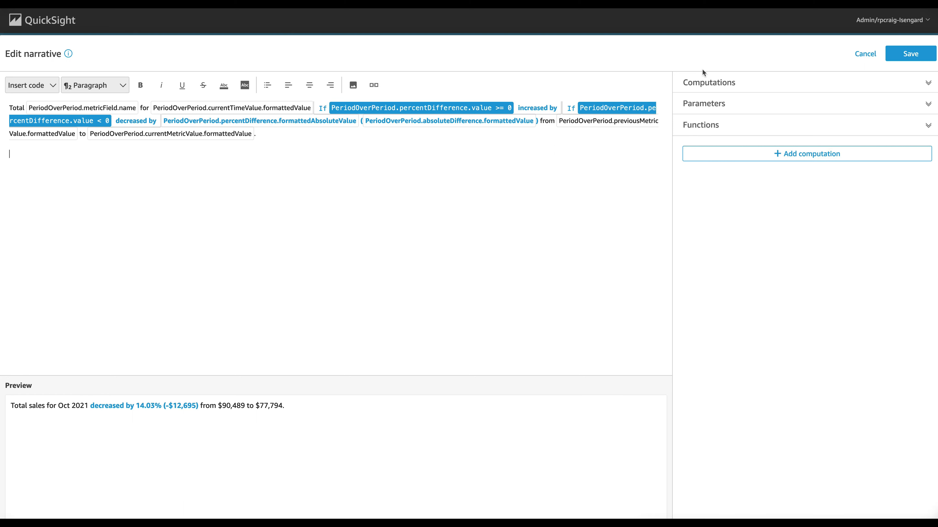
{"action": "left_click", "coordinate": [738, 86]}
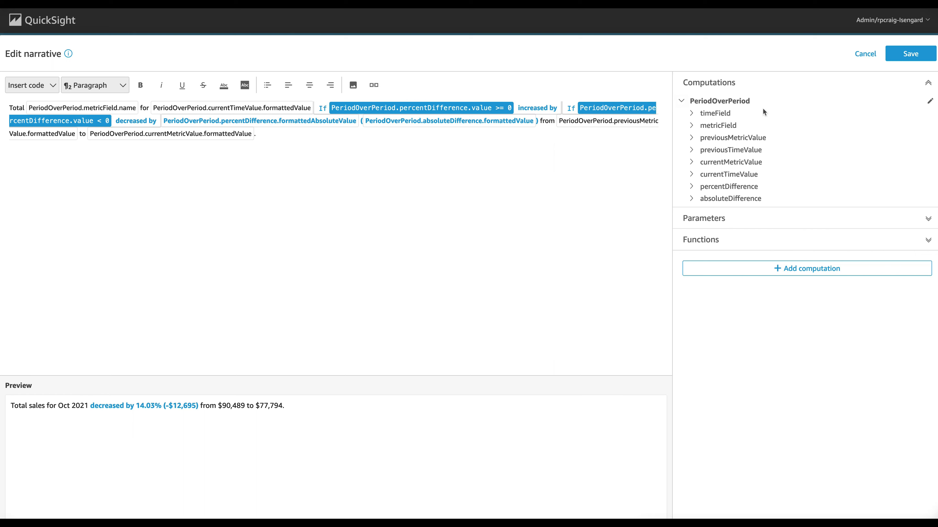
{"action": "left_click", "coordinate": [729, 218]}
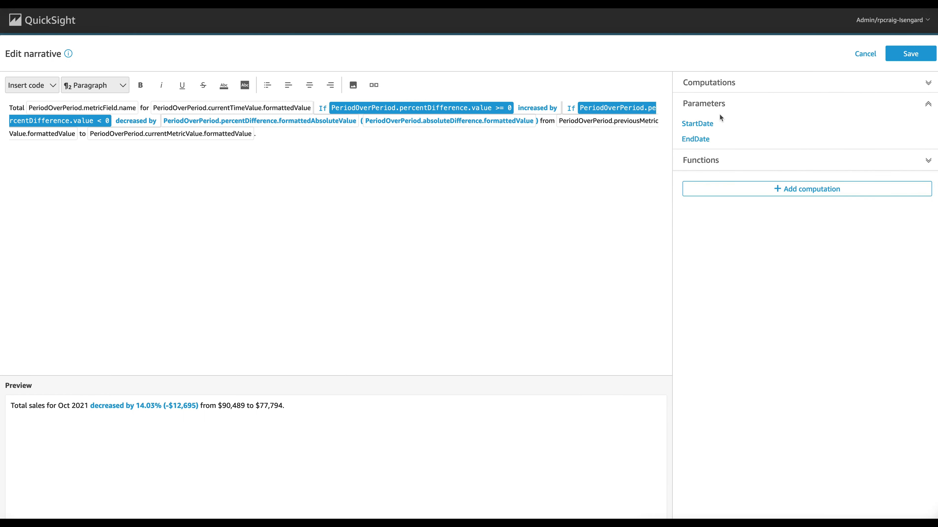
{"action": "left_click", "coordinate": [720, 161]}
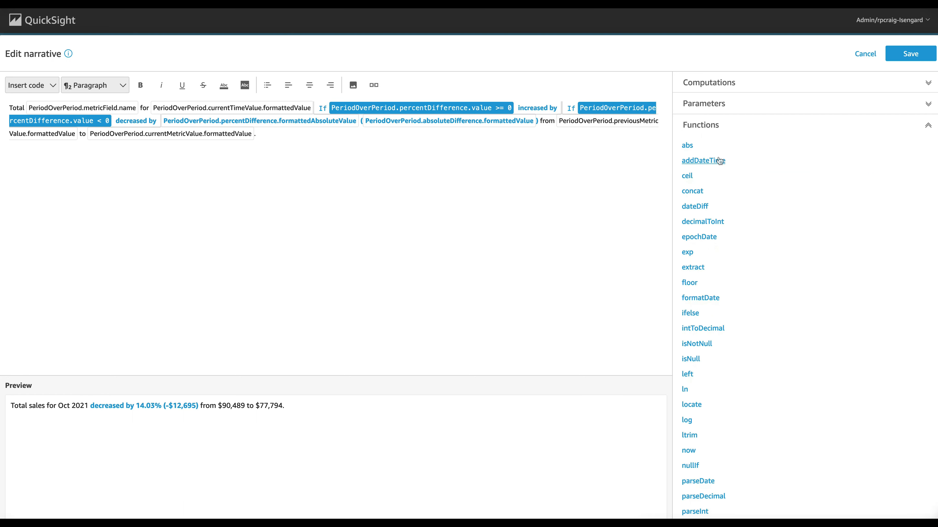
{"action": "left_click", "coordinate": [728, 129]}
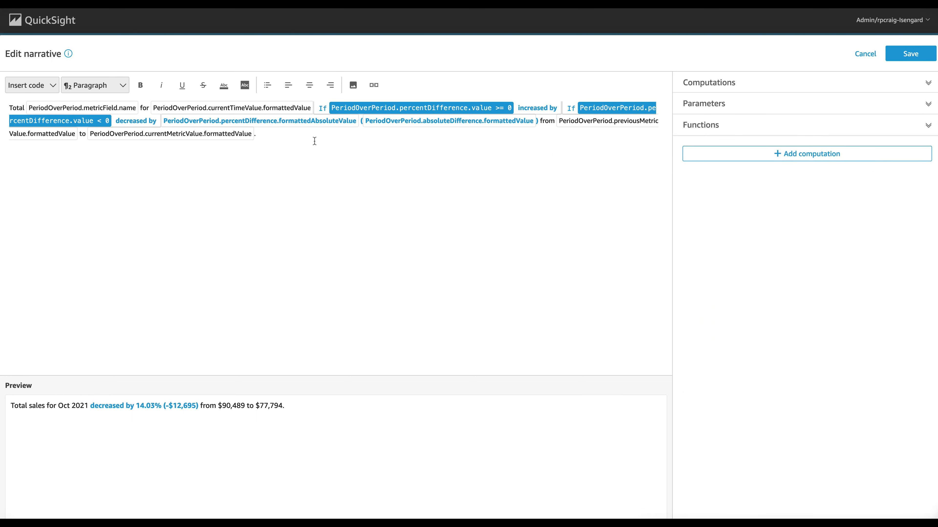
Start a new line at the end of the narrative and add a Top movers computation with its default settings.
{"action": "left_click", "coordinate": [286, 133]}
{"action": "key", "text": "Return"}
{"action": "left_click", "coordinate": [788, 160]}
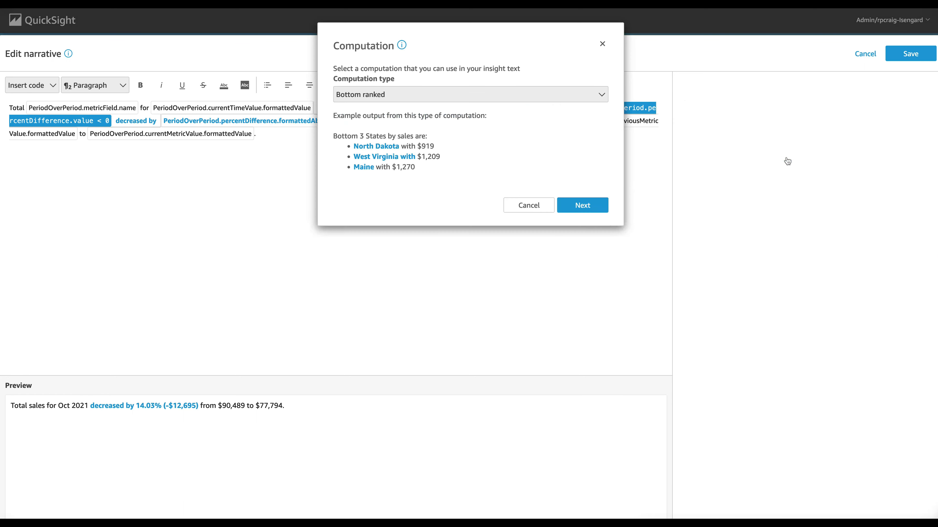
{"action": "left_click", "coordinate": [417, 94]}
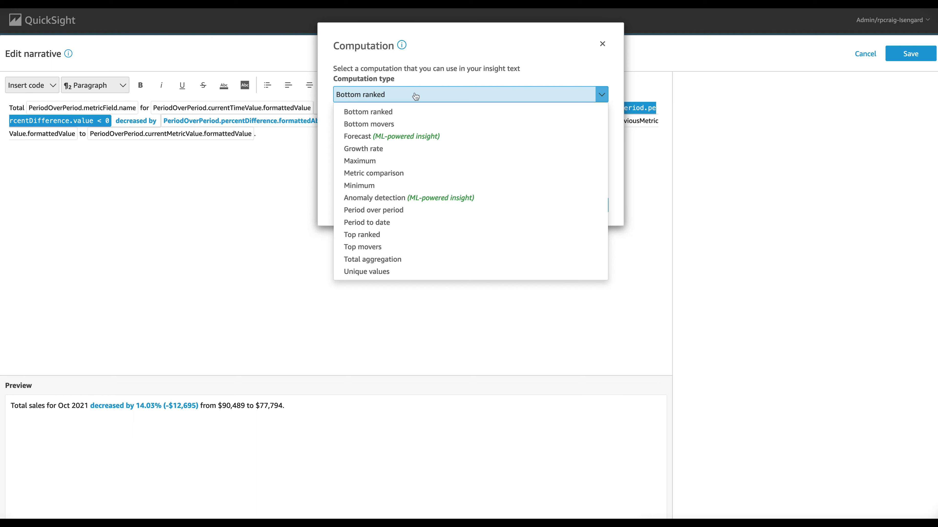
{"action": "left_click", "coordinate": [371, 251]}
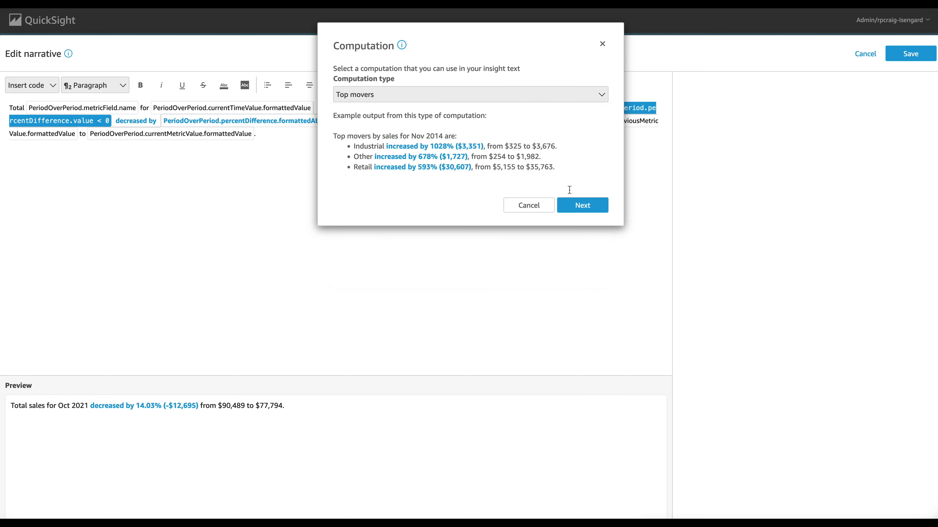
{"action": "left_click", "coordinate": [576, 206]}
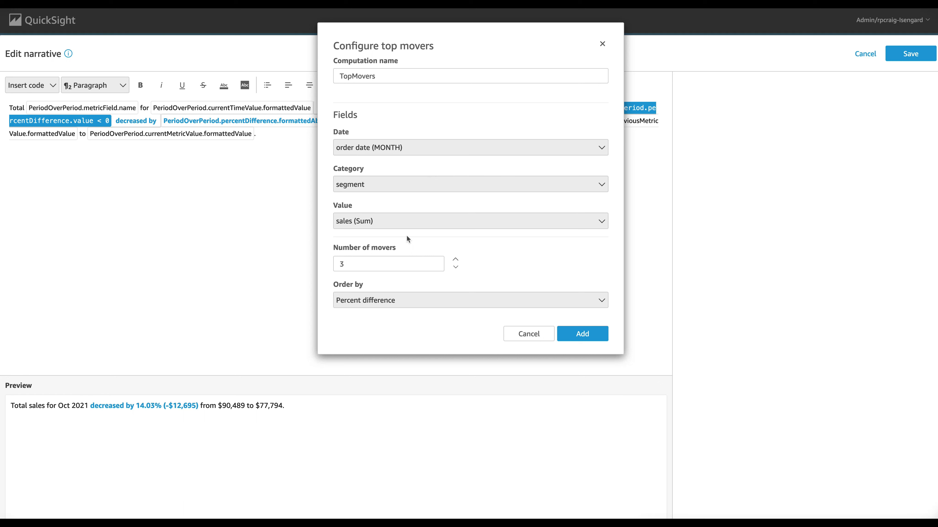
{"action": "left_click", "coordinate": [580, 335]}
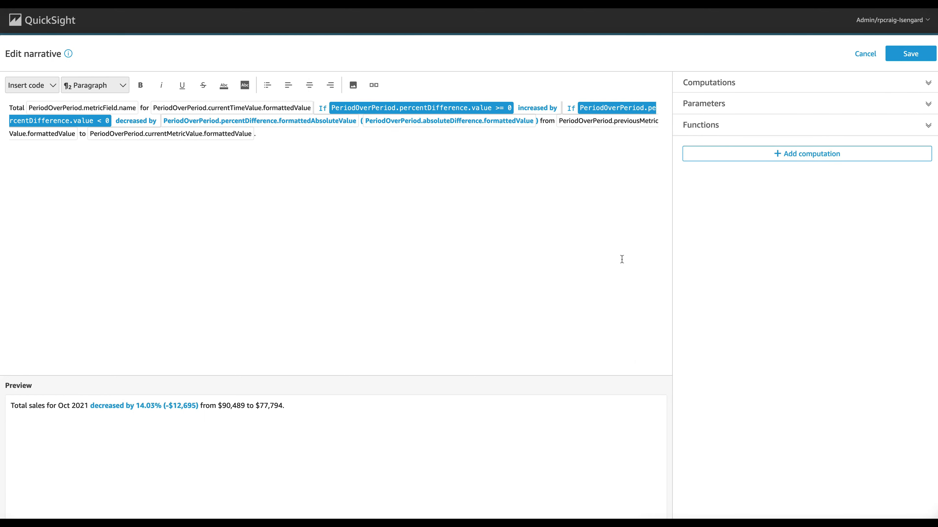
Write "Significant Segment Changes for" below the existing narrative text, followed by the EndDate parameter.
{"action": "left_click", "coordinate": [757, 84]}
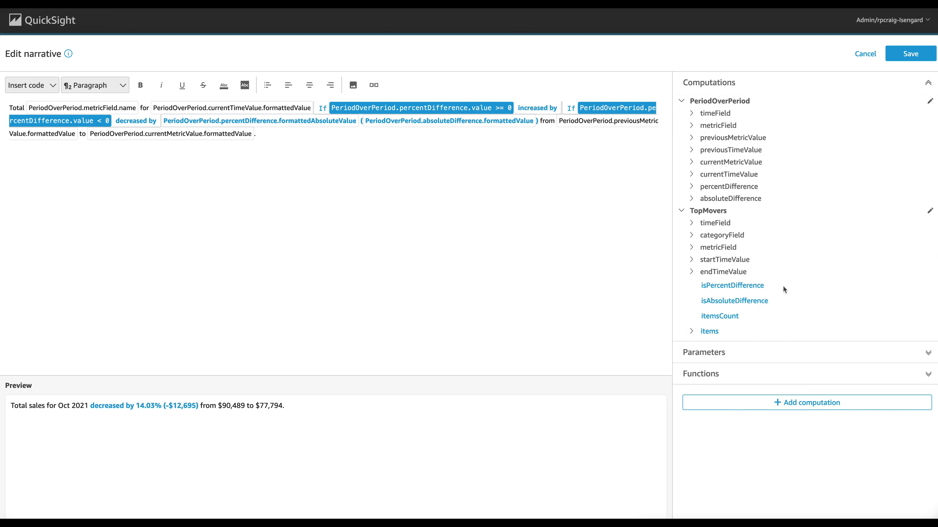
{"action": "left_click", "coordinate": [63, 168]}
{"action": "type", "text": "Significant Segment Changes for"}
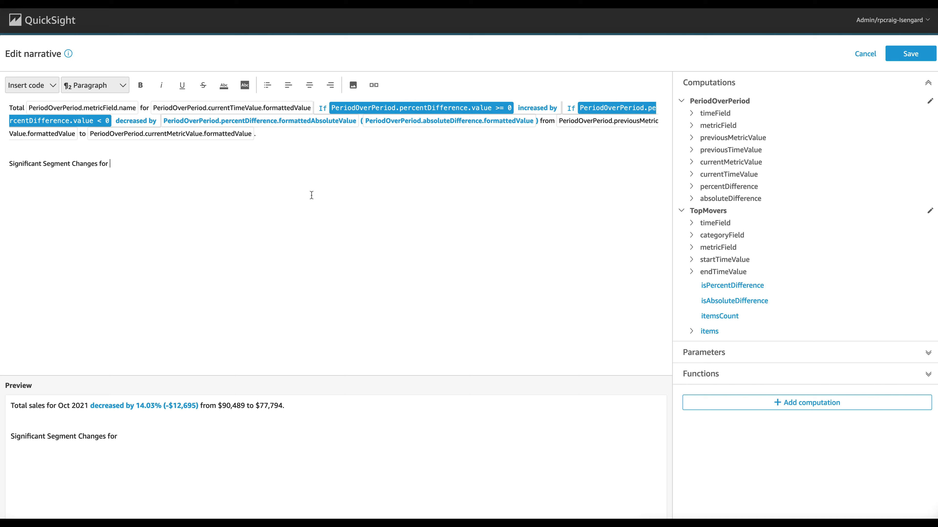
{"action": "left_click", "coordinate": [713, 355]}
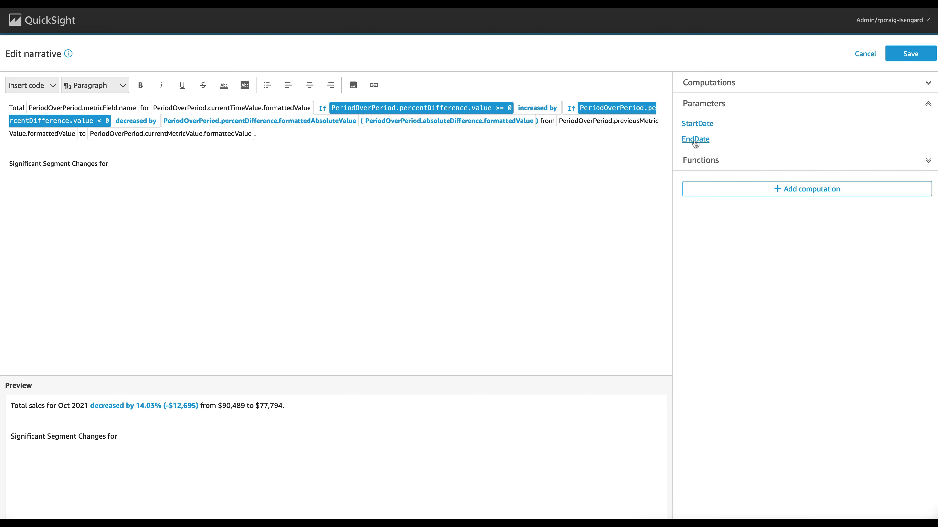
{"action": "left_click", "coordinate": [696, 140]}
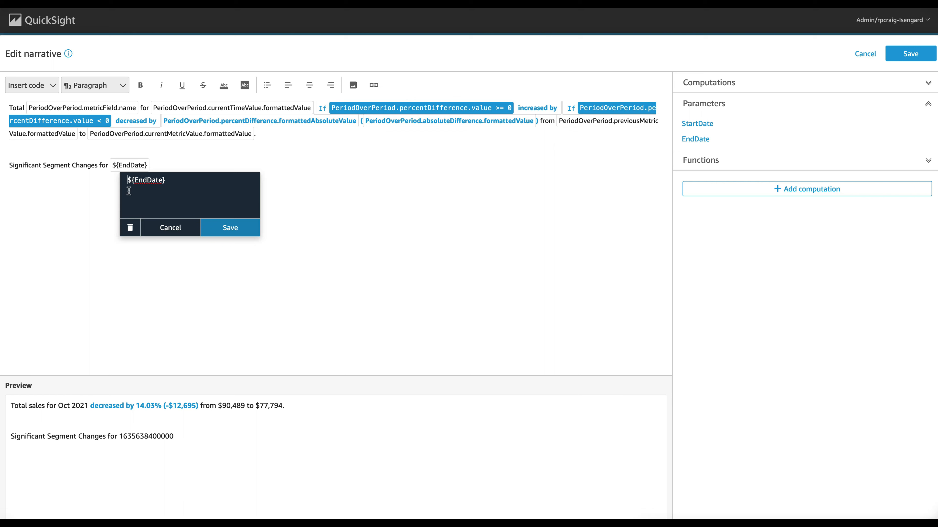
Wrap the EndDate expression in the formatDate function with the format 'MMMM yyyy' and save it.
{"action": "left_click", "coordinate": [127, 182]}
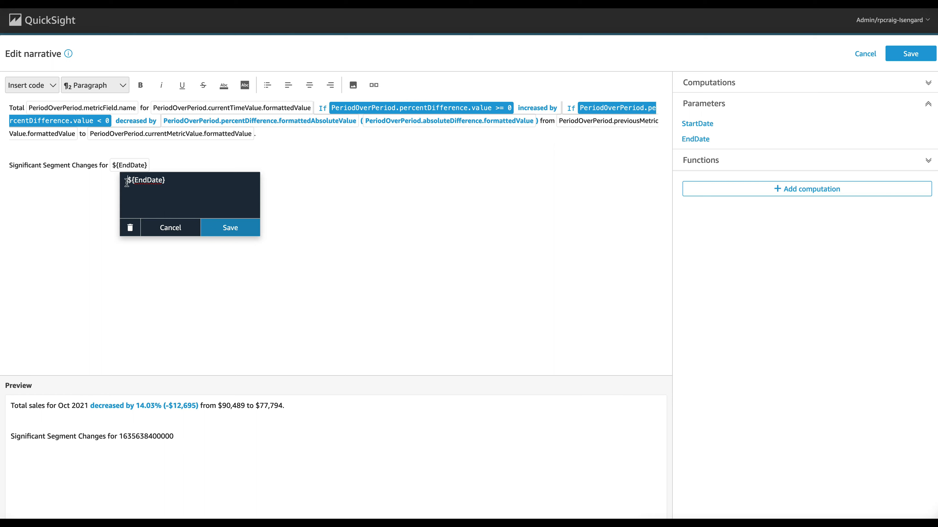
{"action": "left_click", "coordinate": [695, 160]}
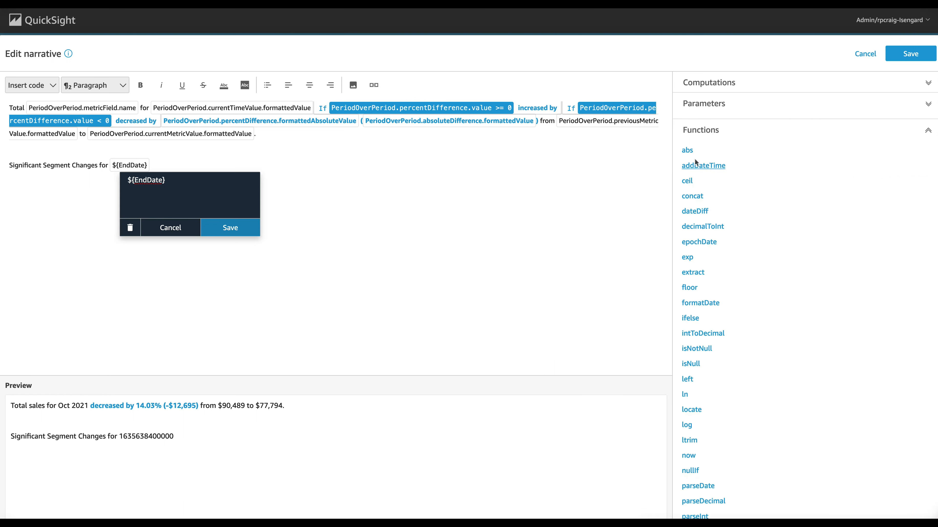
{"action": "left_click", "coordinate": [711, 301]}
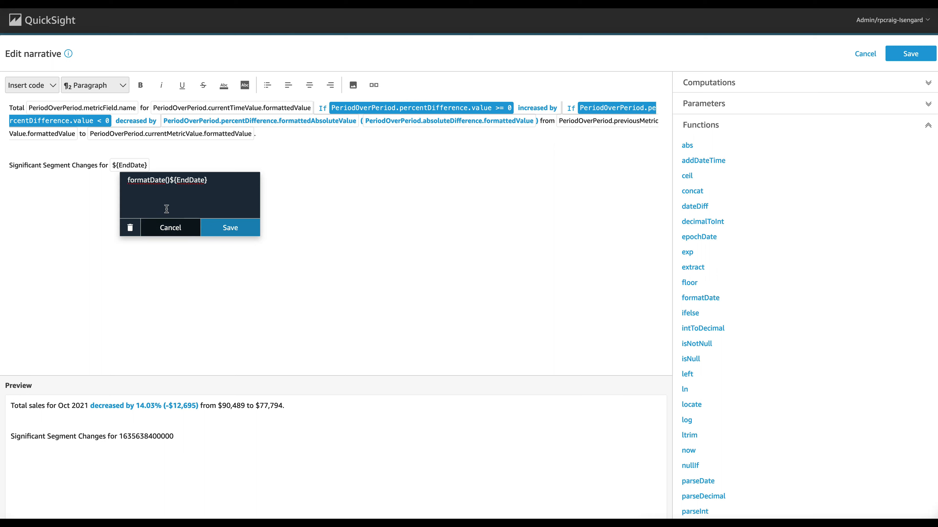
{"action": "key", "text": "BackSpace"}
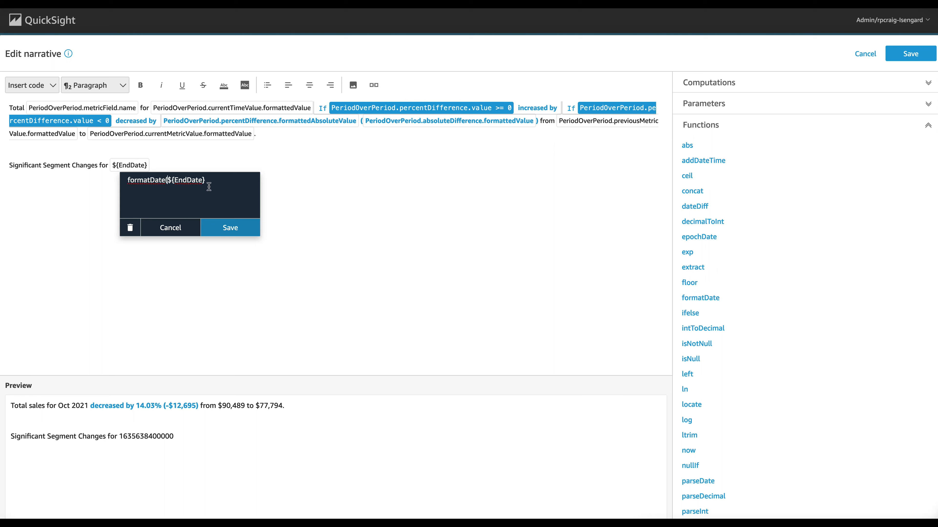
{"action": "left_click", "coordinate": [214, 182]}
{"action": "type", "text": ",'MMMM yyyy')"}
{"action": "left_click", "coordinate": [233, 231]}
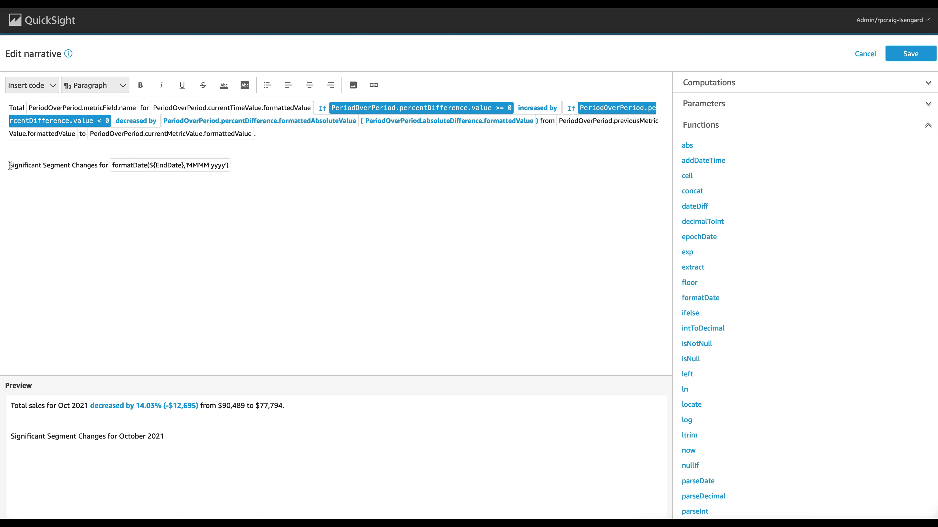
Format the whole "Significant Segment Changes for" line, including its date expression, as a Small header.
{"action": "left_click_drag", "start_coordinate": [10, 165], "coordinate": [238, 165]}
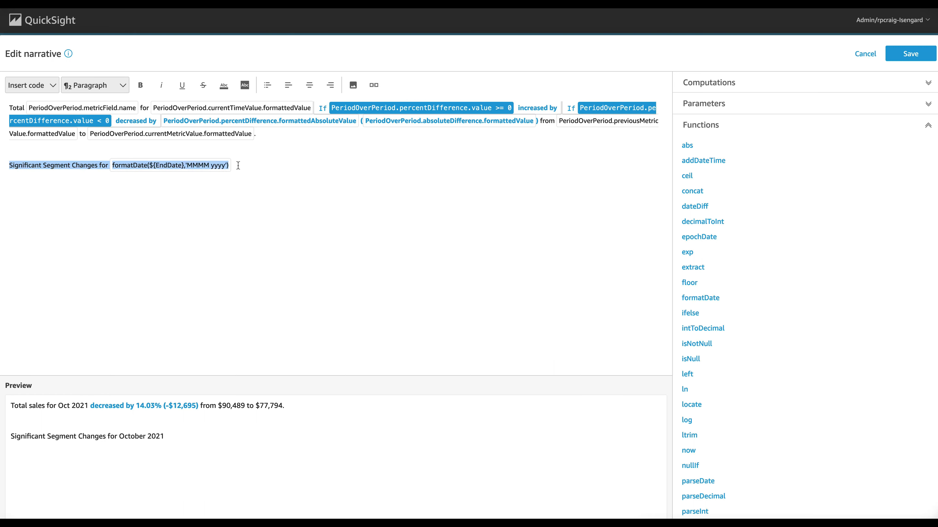
{"action": "left_click", "coordinate": [122, 85]}
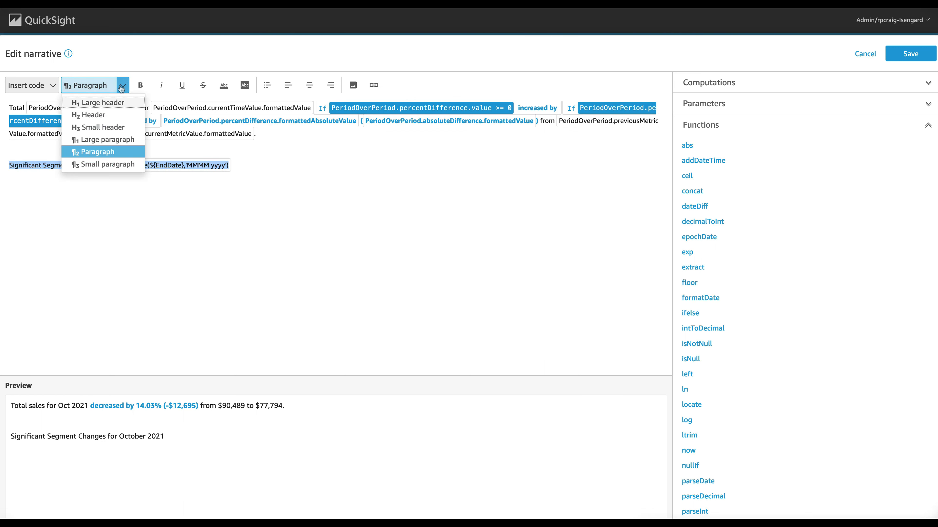
{"action": "left_click", "coordinate": [103, 129]}
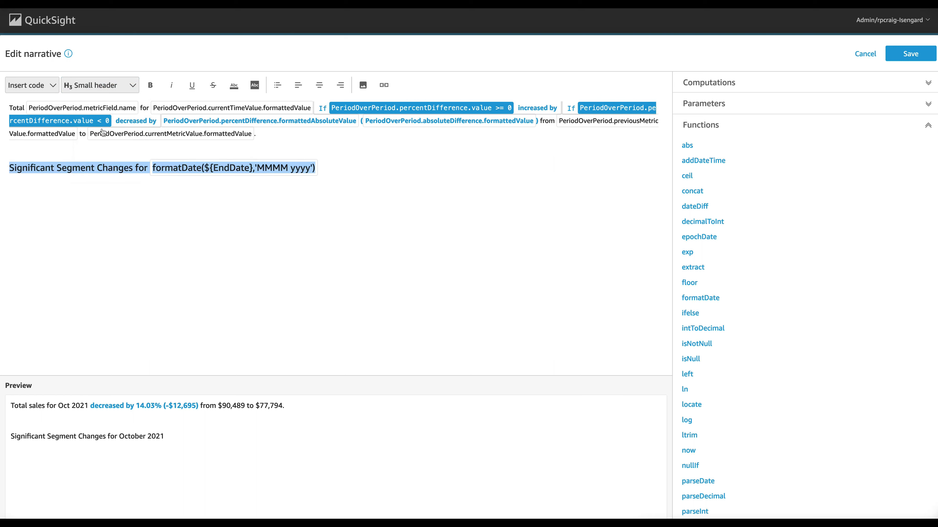
{"action": "left_click", "coordinate": [330, 166]}
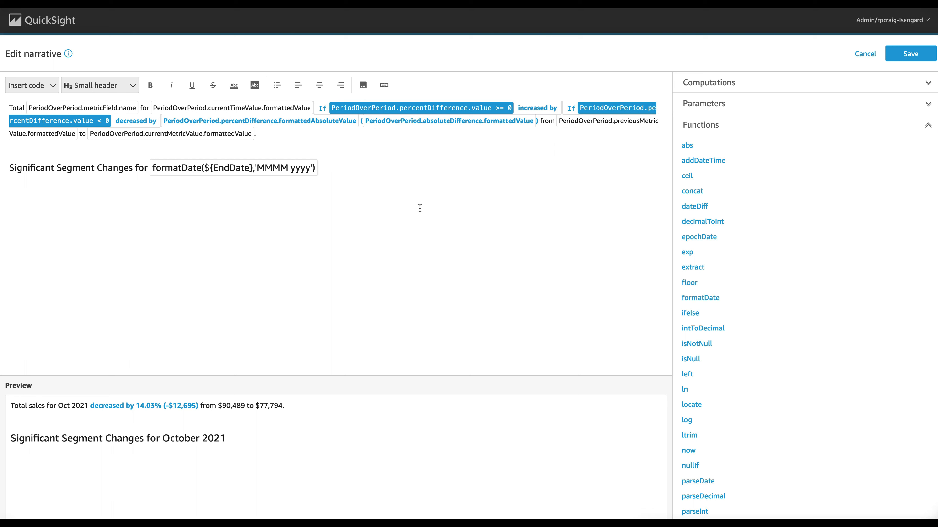
Insert a block IF below the segment changes heading with the condition TopMovers.itemsCount = 0.
{"action": "left_click", "coordinate": [708, 90]}
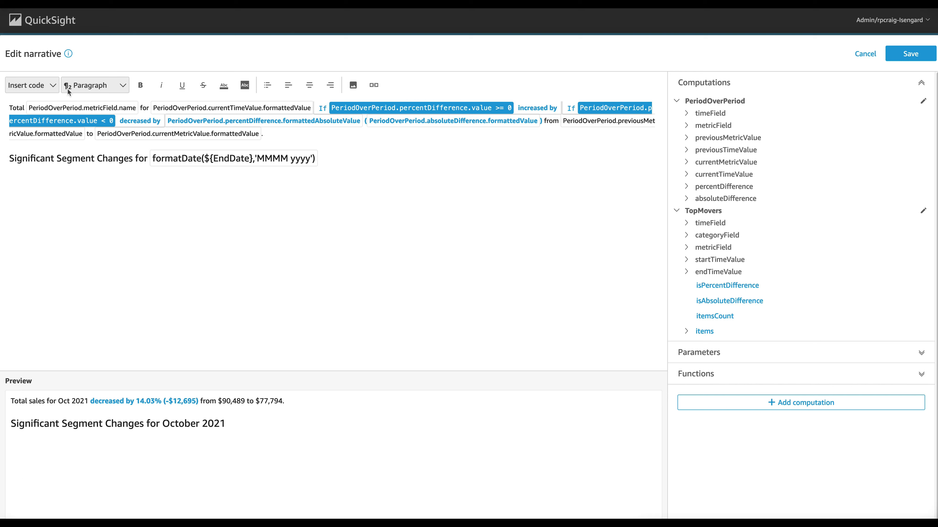
{"action": "left_click", "coordinate": [21, 175]}
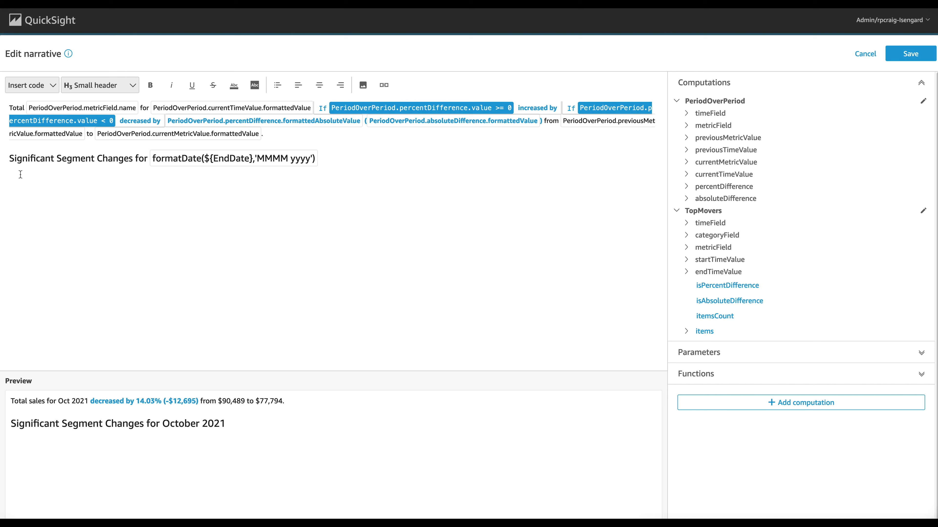
{"action": "left_click", "coordinate": [53, 85]}
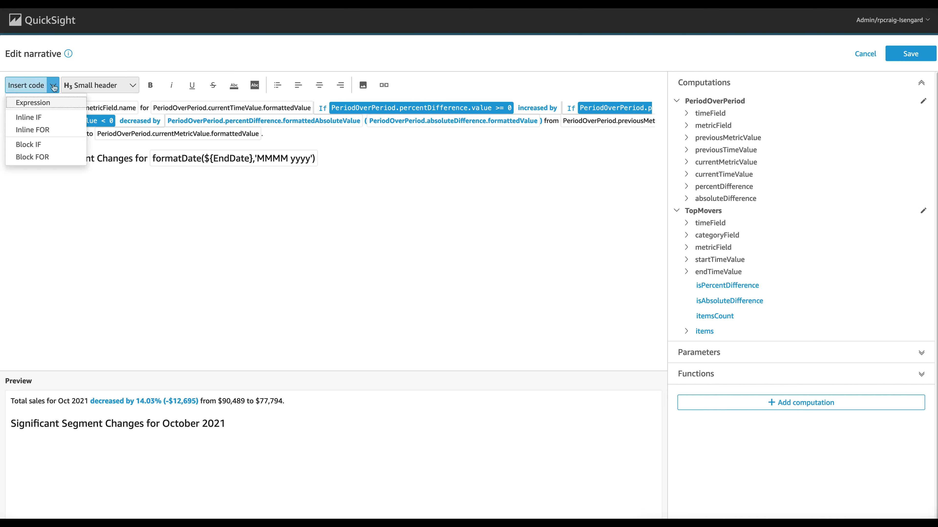
{"action": "left_click", "coordinate": [45, 144]}
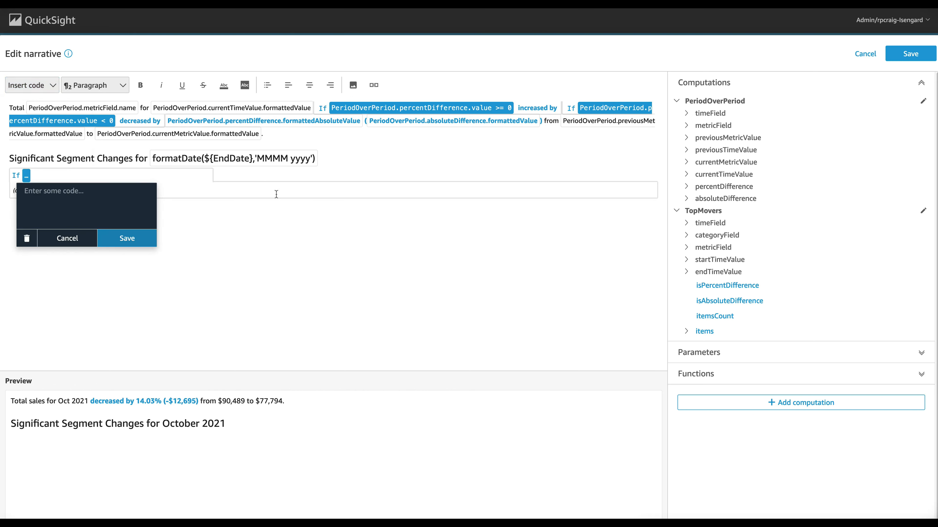
{"action": "left_click", "coordinate": [706, 317]}
{"action": "type", "text": "= 0"}
{"action": "left_click", "coordinate": [134, 236]}
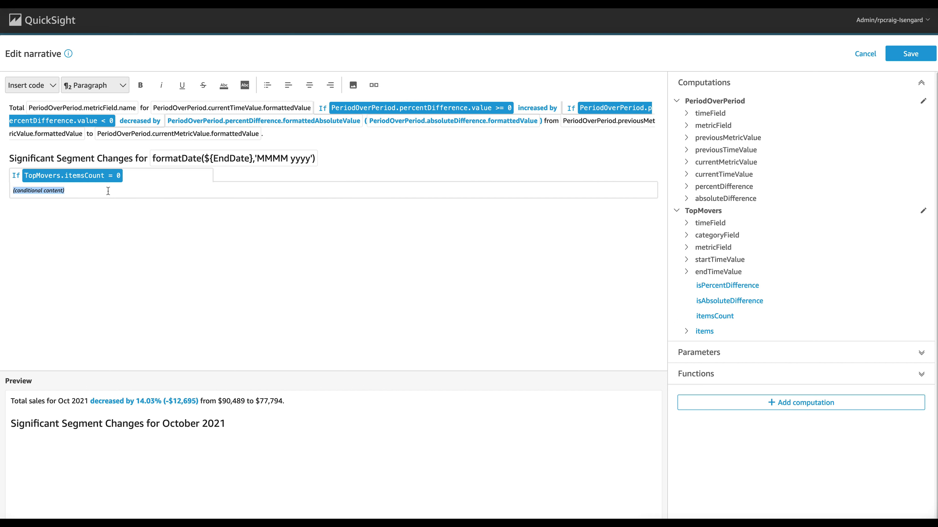
Replace the placeholder content of the itemsCount = 0 block with "There are no significant segment changes this month.".
{"action": "key", "text": "BackSpace"}
{"action": "type", "text": "There are no significant segment chn"}
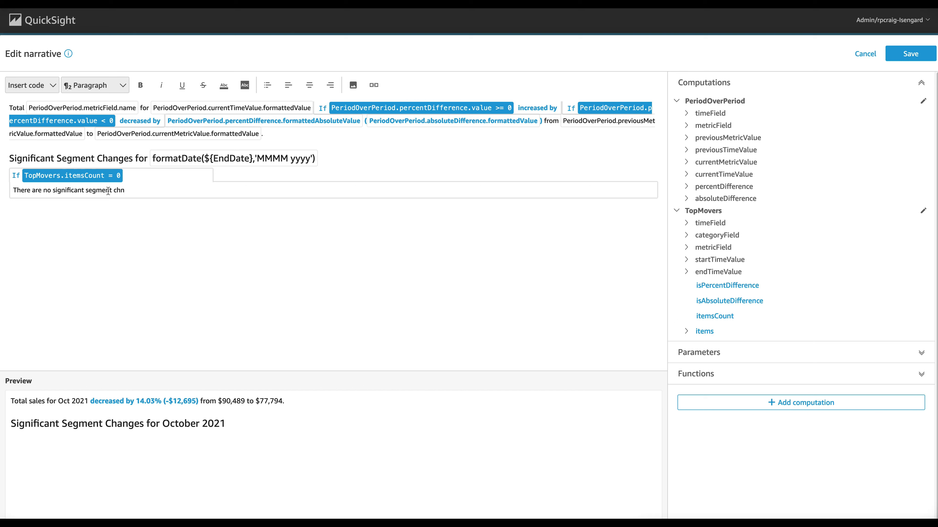
{"action": "key", "text": "BackSpace"}
{"action": "type", "text": "anges this month."}
Add a second block IF below the first one with the condition TopMovers.itemsCount > 0.
{"action": "left_click", "coordinate": [53, 88]}
{"action": "left_click", "coordinate": [53, 88]}
{"action": "left_click", "coordinate": [52, 86]}
{"action": "left_click", "coordinate": [45, 145]}
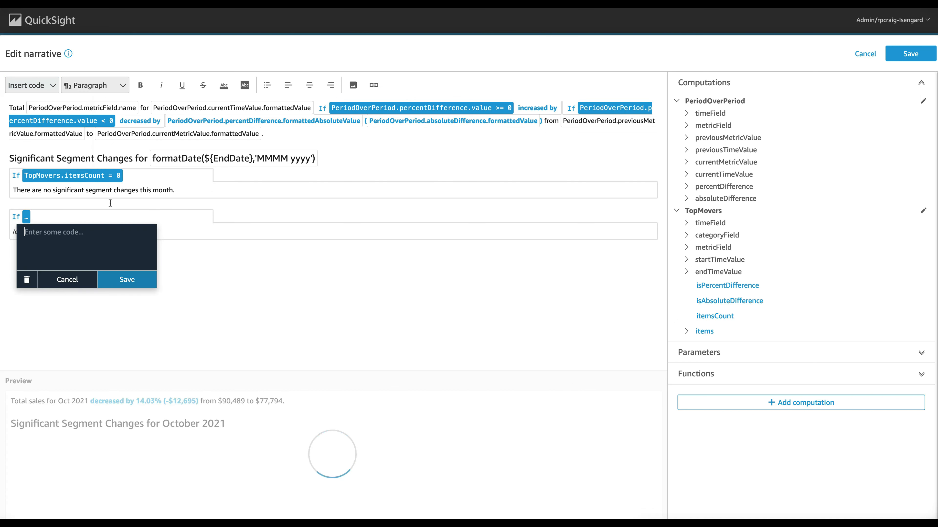
{"action": "left_click", "coordinate": [717, 315]}
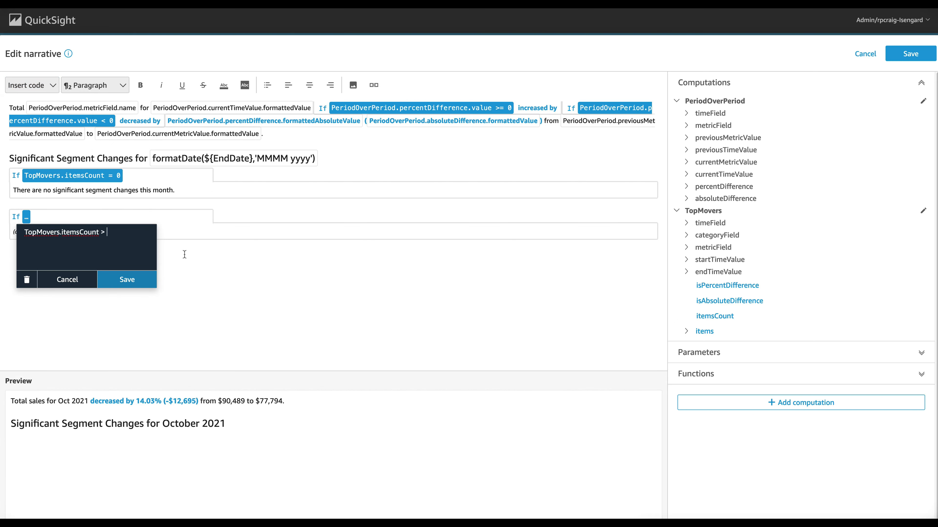
{"action": "type", "text": "> 0"}
{"action": "left_click", "coordinate": [133, 278]}
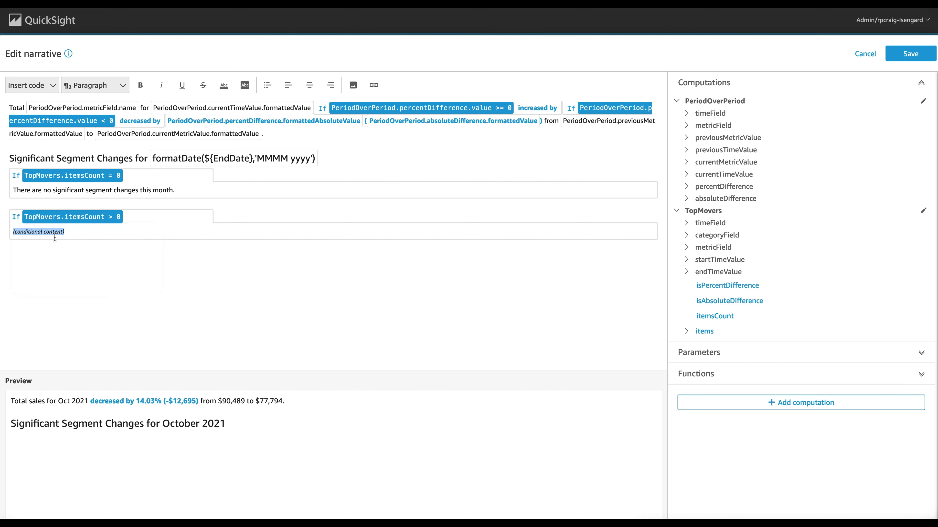
Begin the itemsCount > 0 block with "There", followed by an inline IF with the condition TopMovers.itemsCount = 1.
{"action": "key", "text": "BackSpace"}
{"action": "type", "text": "here"}
{"action": "left_click", "coordinate": [53, 85]}
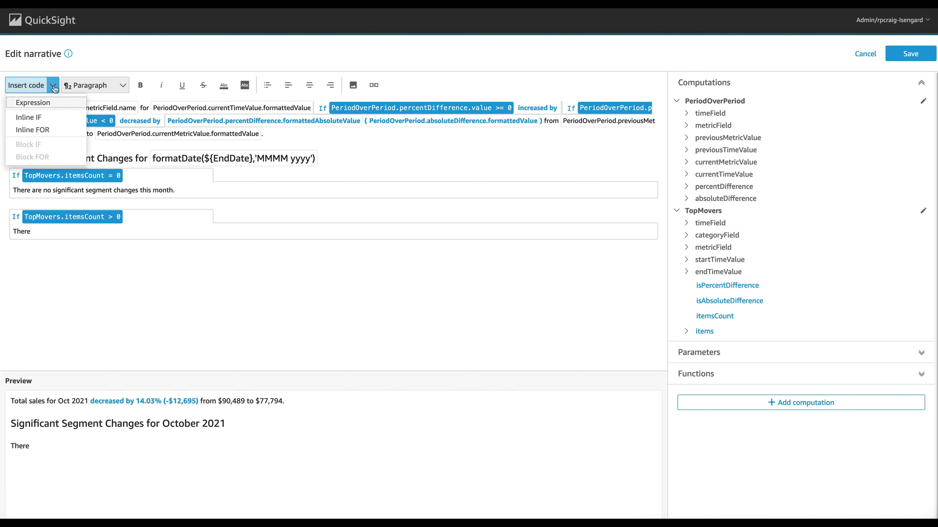
{"action": "left_click", "coordinate": [26, 116]}
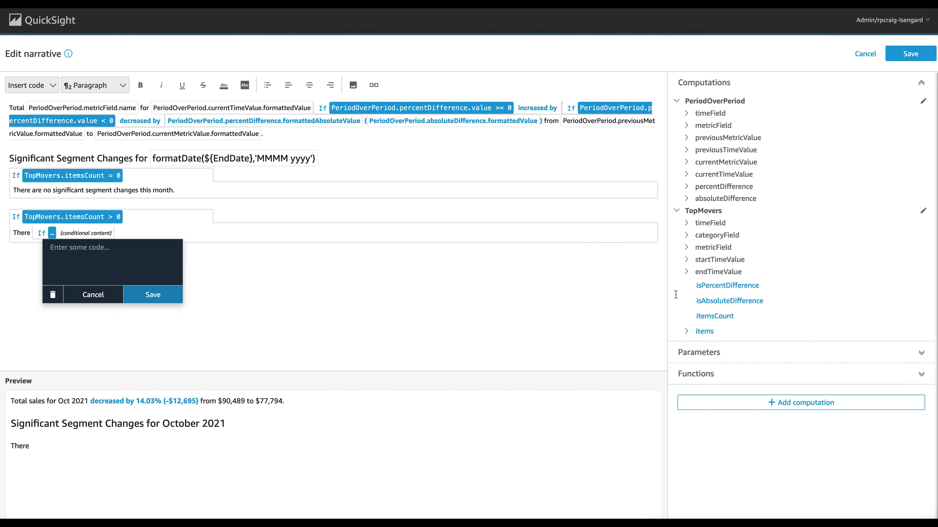
{"action": "left_click", "coordinate": [727, 317]}
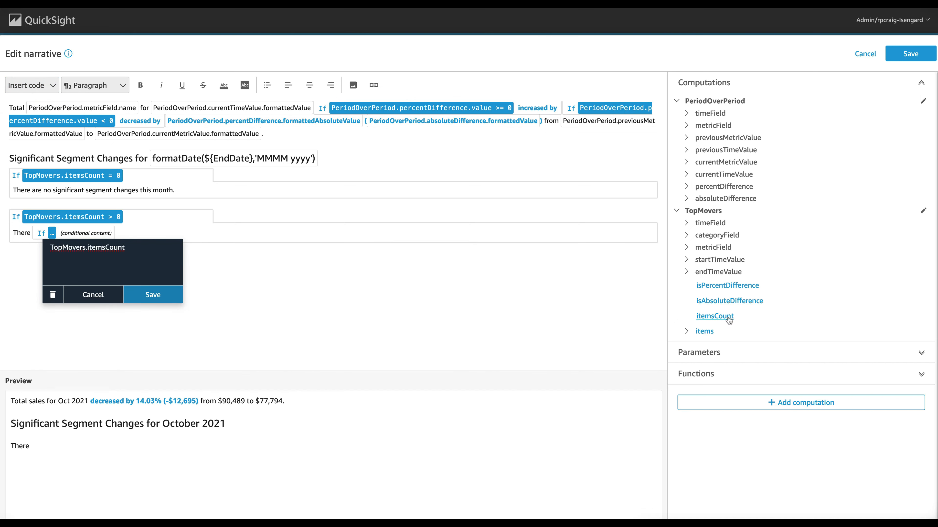
{"action": "type", "text": "= 1"}
{"action": "left_click", "coordinate": [166, 301]}
Replace the inline IF's placeholder with "was one segment with significant changes", correcting the spelling of "segment".
{"action": "key", "text": "BackSpace"}
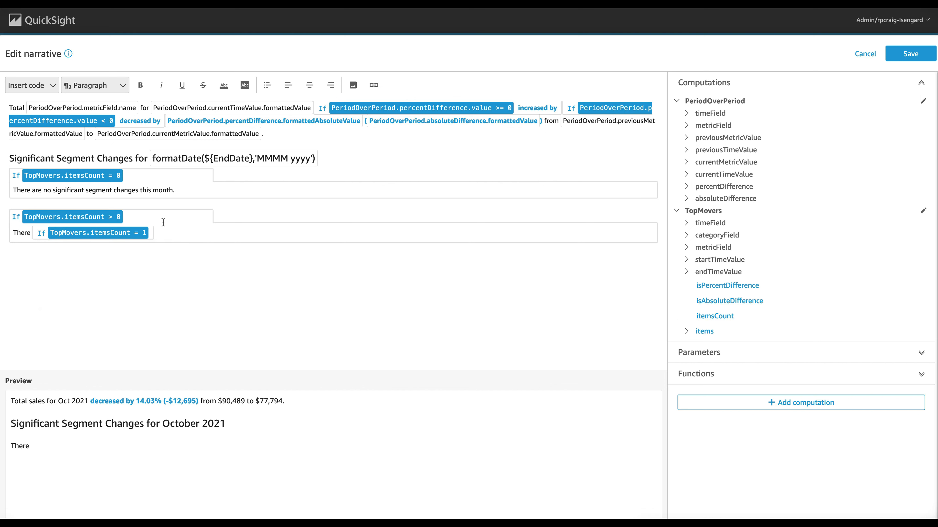
{"action": "type", "text": "was one segement with signif"}
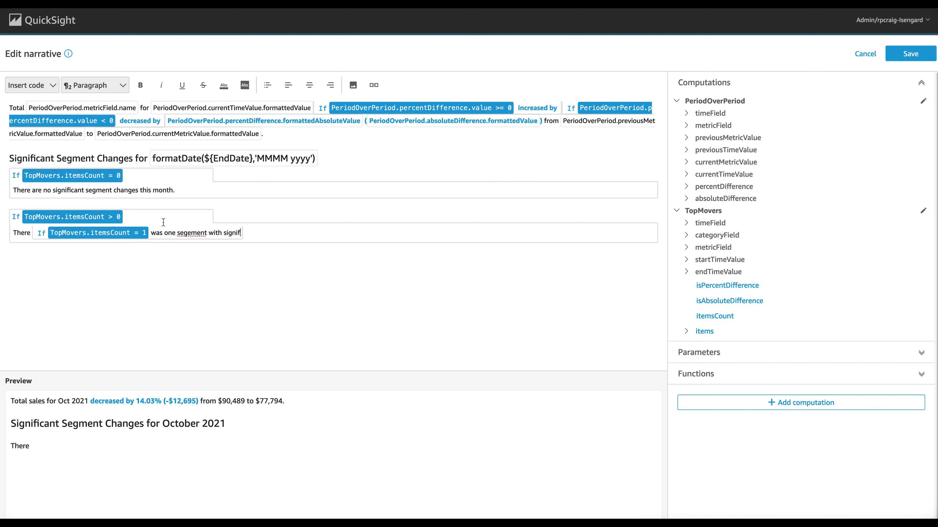
{"action": "type", "text": "icant changes"}
{"action": "right_click", "coordinate": [187, 233]}
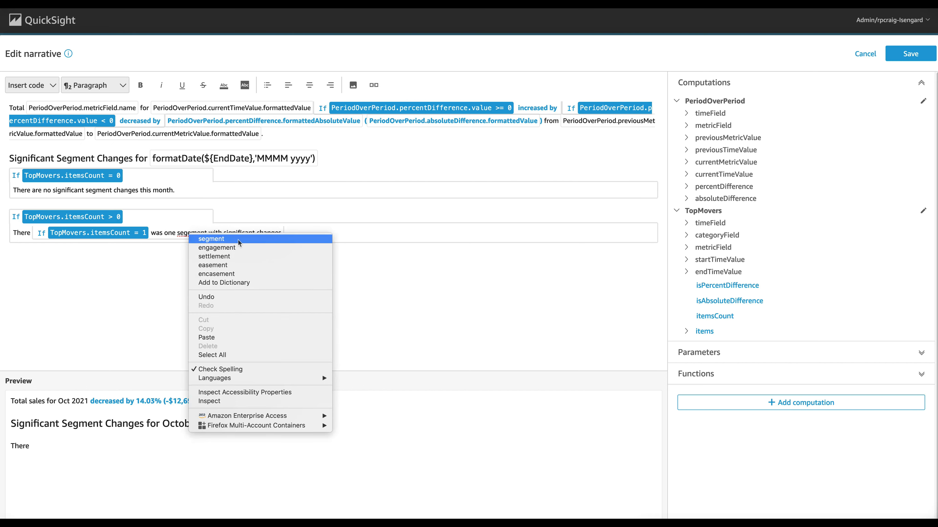
{"action": "left_click", "coordinate": [239, 240]}
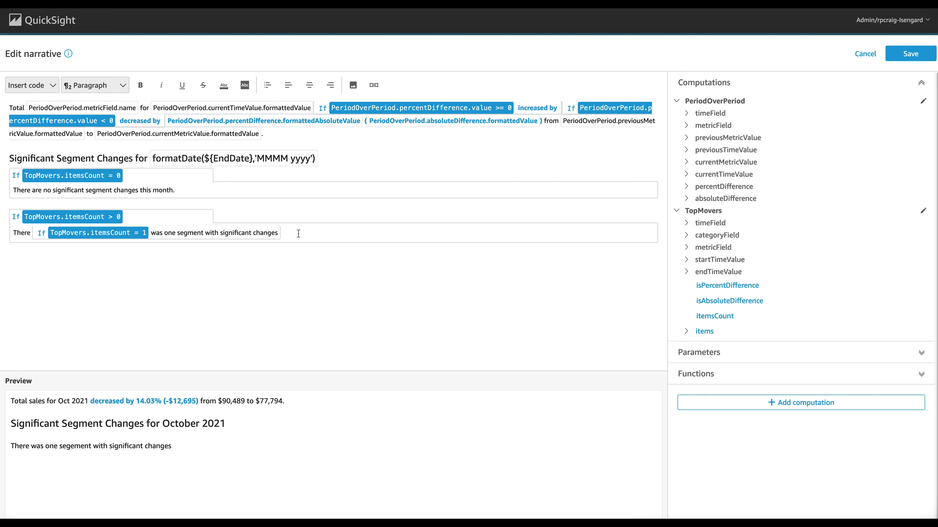
Add another inline IF on the same line with the condition TopMovers.itemsCount > 1.
{"action": "left_click", "coordinate": [31, 85]}
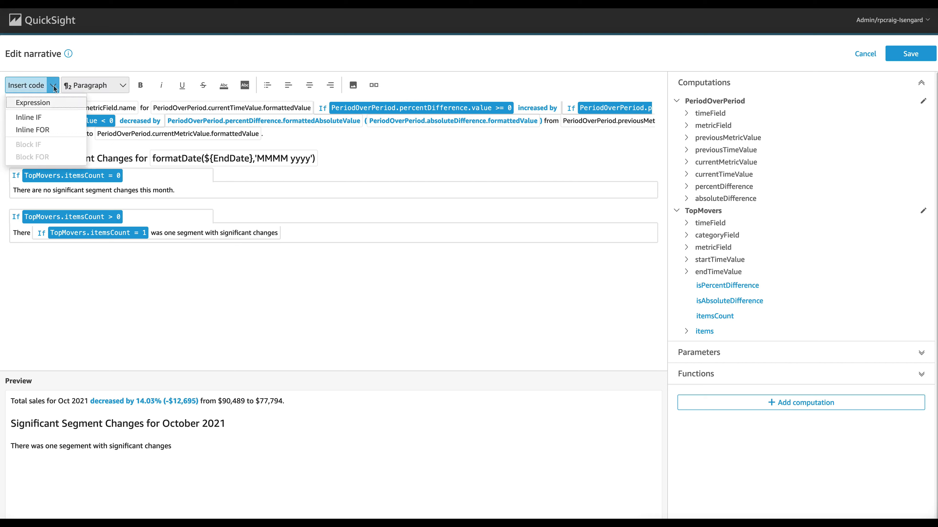
{"action": "left_click", "coordinate": [48, 117]}
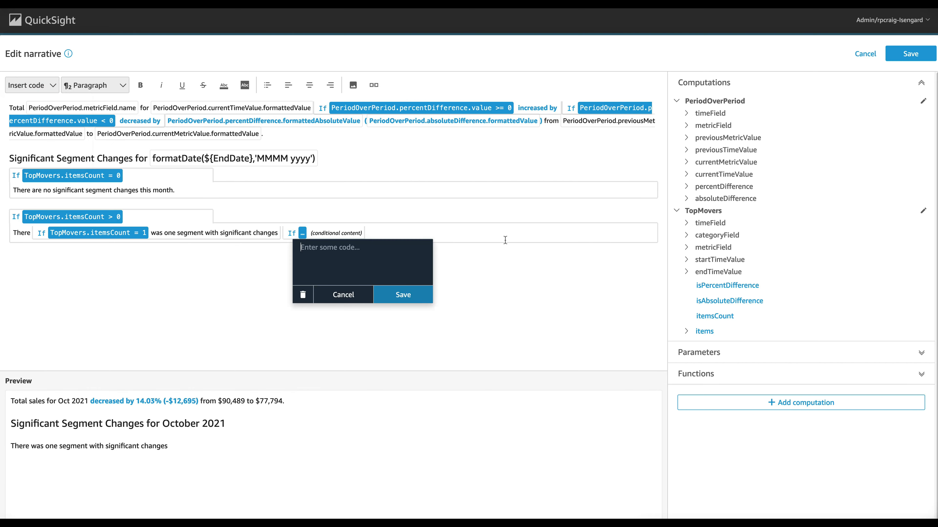
{"action": "left_click", "coordinate": [715, 317]}
{"action": "type", "text": "> 1"}
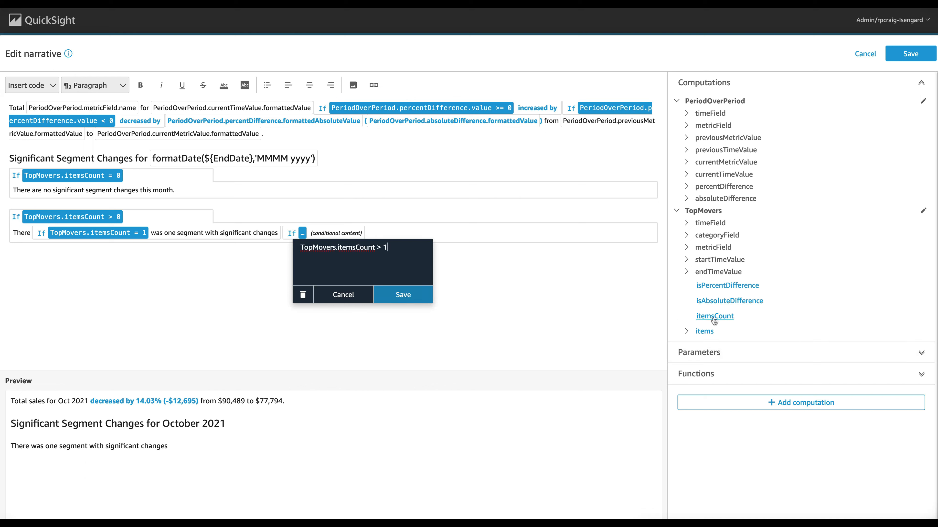
{"action": "left_click", "coordinate": [413, 301]}
Fill the itemsCount > 1 condition with "were", the TopMovers.itemsCount value and "segments with significant changes", and end the line with a colon.
{"action": "left_click", "coordinate": [424, 232]}
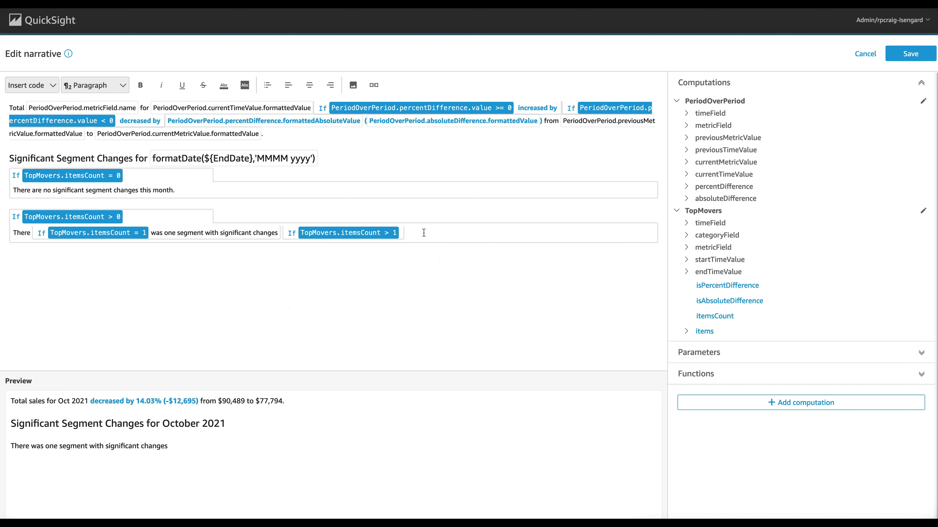
{"action": "type", "text": "were"}
{"action": "left_click", "coordinate": [713, 316]}
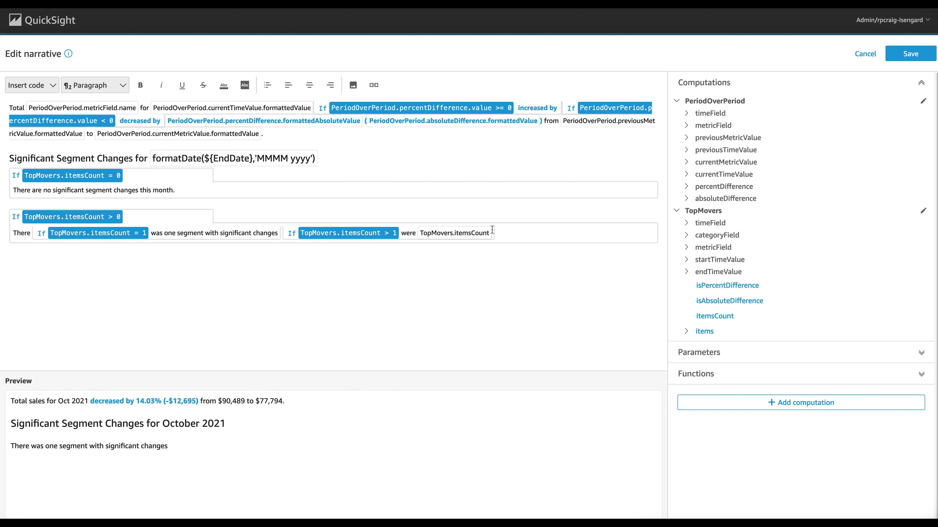
{"action": "type", "text": "segements"}
{"action": "key", "text": "Left"}
{"action": "key", "text": "Left"}
{"action": "key", "text": "Left"}
{"action": "key", "text": "Left"}
{"action": "key", "text": "Left"}
{"action": "key", "text": "BackSpace"}
{"action": "key", "text": "Right"}
{"action": "key", "text": "Right"}
{"action": "key", "text": "Right"}
{"action": "key", "text": "Right"}
{"action": "type", "text": "with significant changes"}
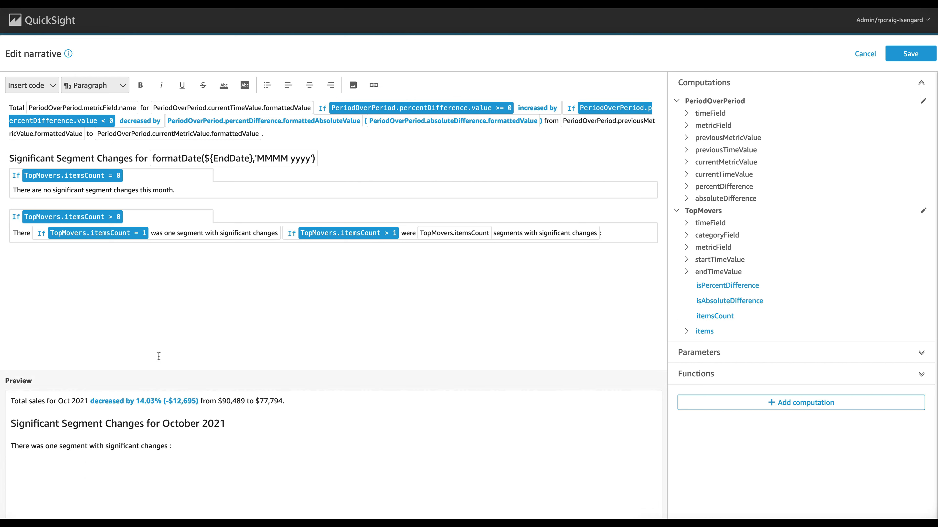
Insert a block FOR below the conditional segment text that loops over TopMovers.items.
{"action": "left_click", "coordinate": [225, 260]}
{"action": "left_click", "coordinate": [687, 331]}
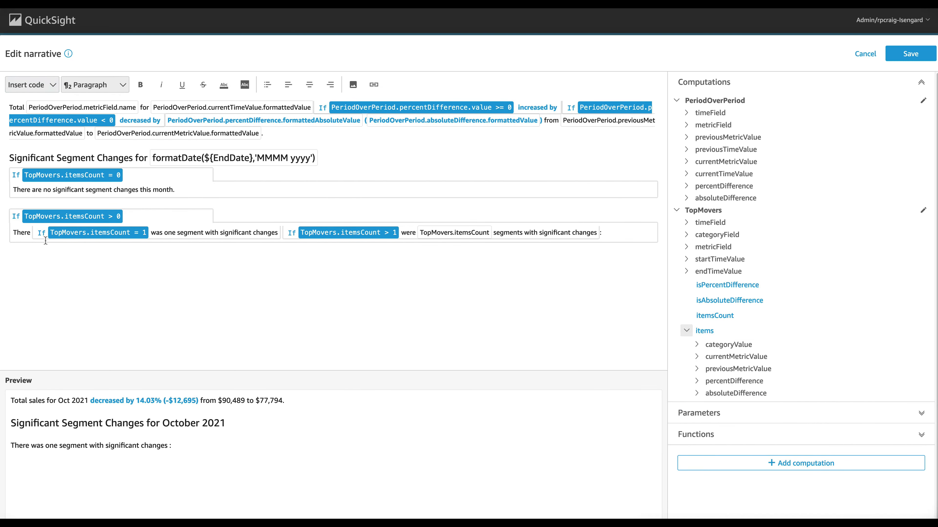
{"action": "left_click", "coordinate": [53, 86]}
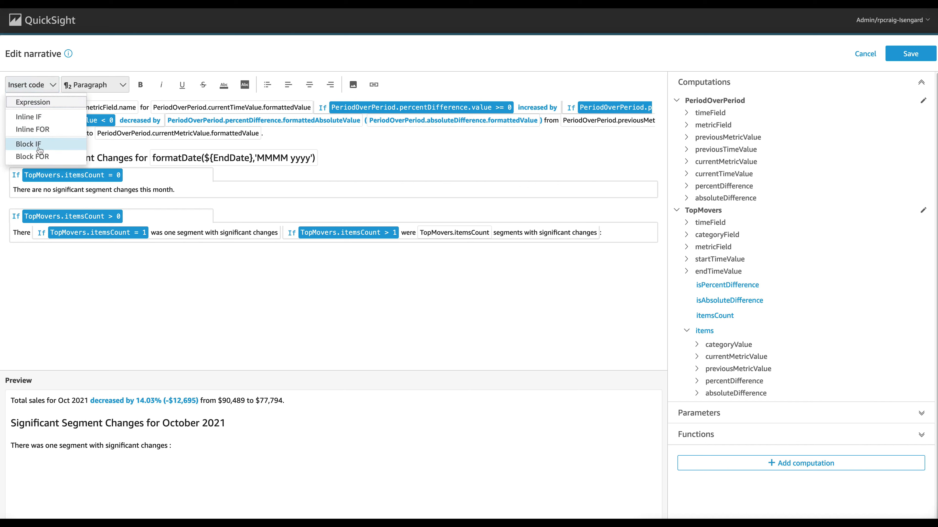
{"action": "left_click", "coordinate": [36, 157]}
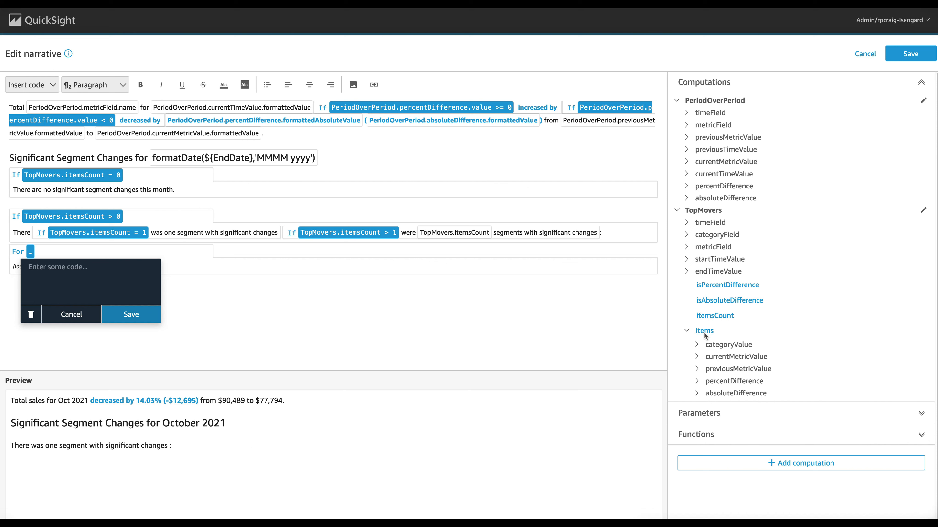
{"action": "left_click", "coordinate": [705, 331]}
{"action": "left_click", "coordinate": [127, 316]}
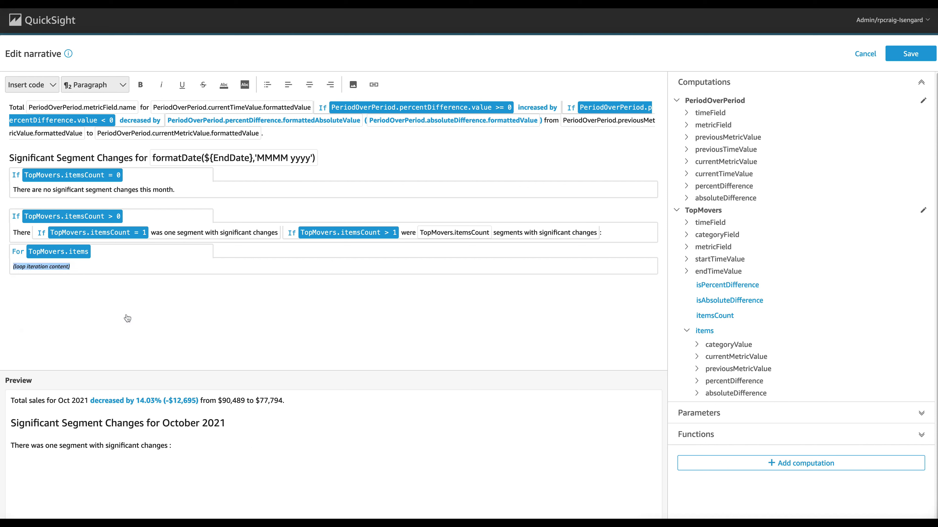
Turn the loop's placeholder content into a bullet containing the item's categoryValue.formattedValue.
{"action": "left_click", "coordinate": [49, 265]}
{"action": "left_click", "coordinate": [268, 86]}
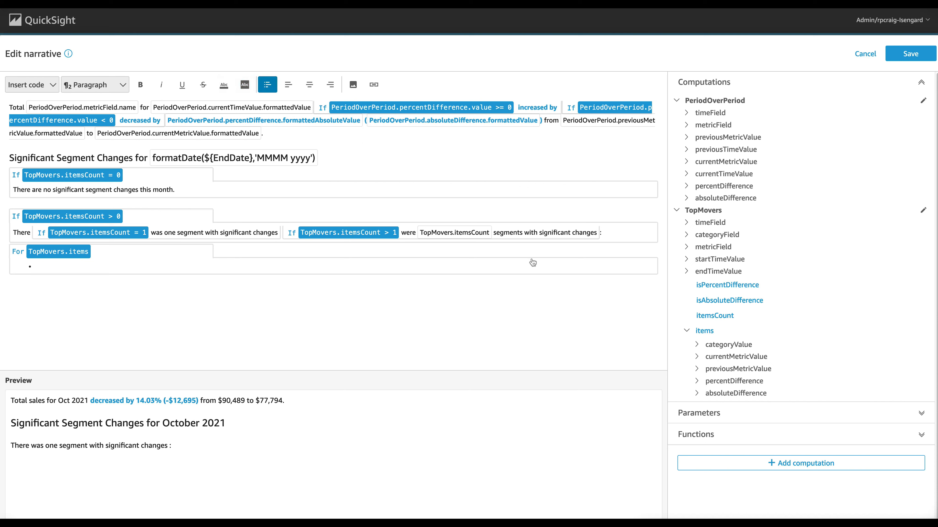
{"action": "left_click", "coordinate": [698, 345]}
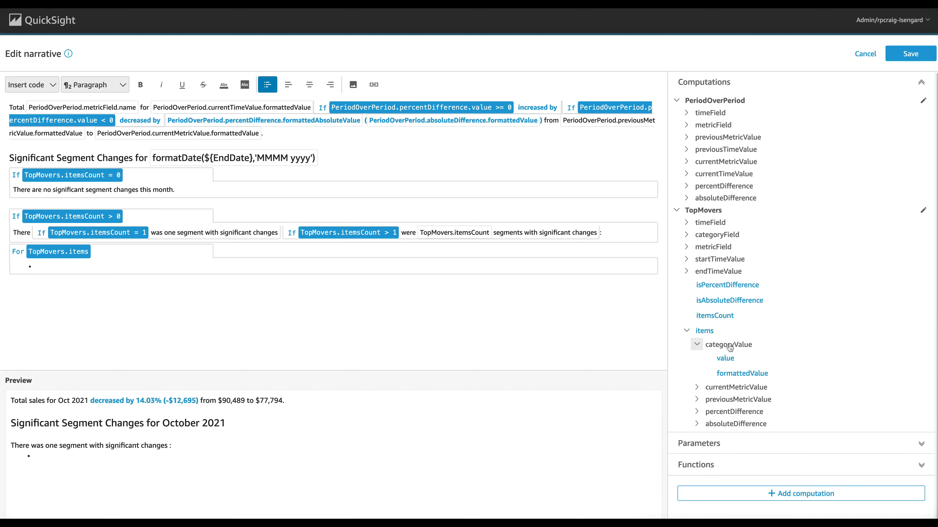
{"action": "left_click", "coordinate": [746, 373]}
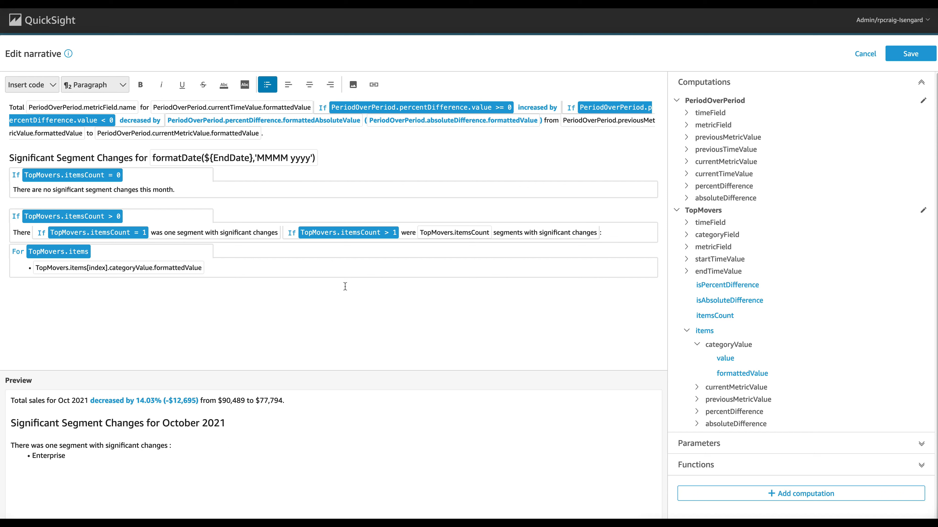
Continue the loop bullet with "sales increased" followed by the item's percentDifference.formattedAbsoluteValue.
{"action": "type", "text": "sales increased"}
{"action": "left_click", "coordinate": [696, 412]}
{"action": "left_click", "coordinate": [736, 456]}
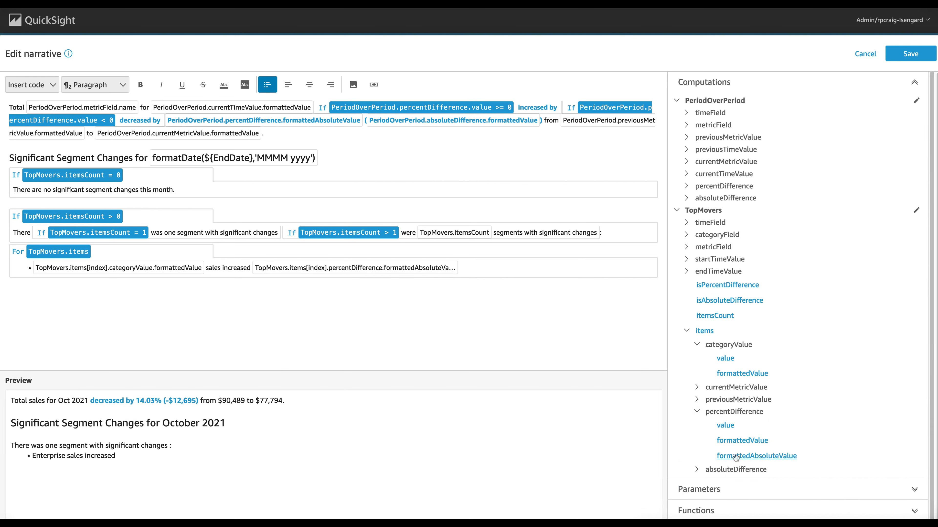
Complete the loop bullet with "from" the item's previousMetricValue.formattedAbsoluteValue "to" its currentMetricValue.formattedAbsoluteValue.
{"action": "type", "text": "from"}
{"action": "left_click", "coordinate": [697, 399]}
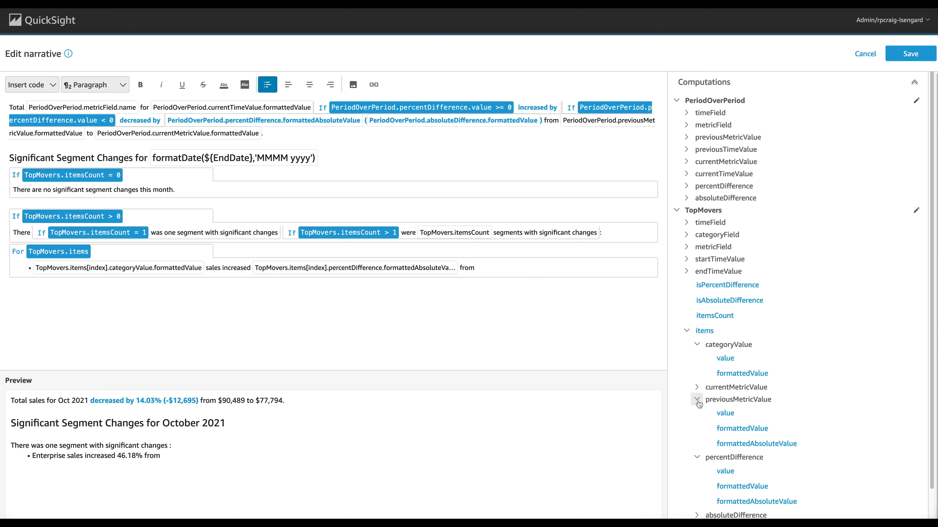
{"action": "left_click", "coordinate": [738, 444]}
{"action": "type", "text": "to"}
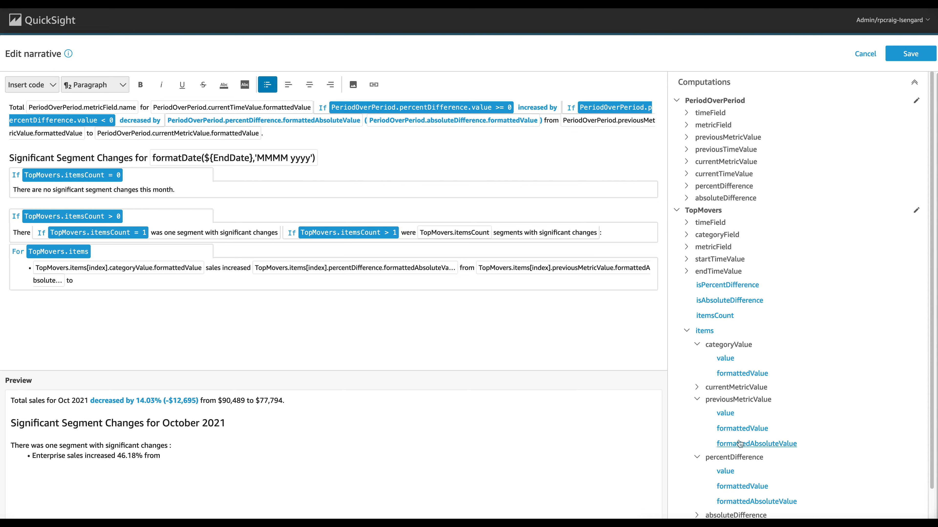
{"action": "left_click", "coordinate": [697, 387]}
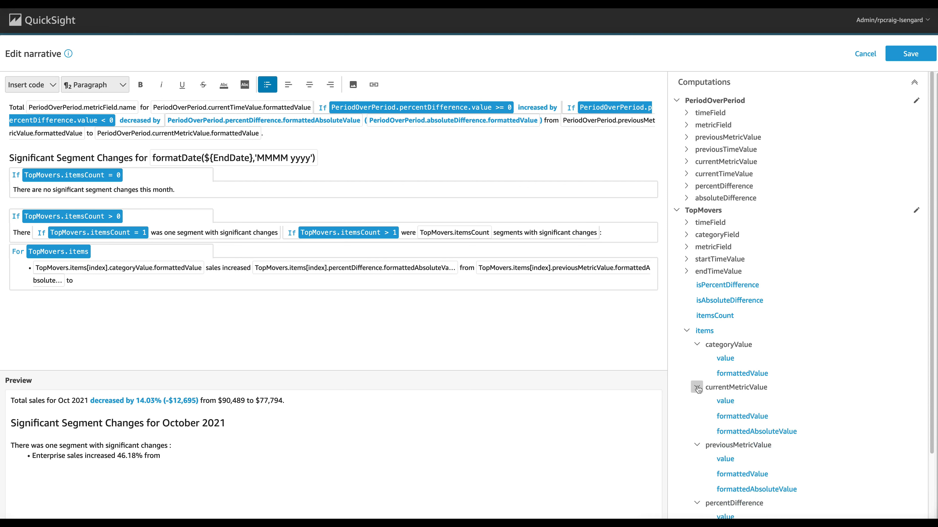
{"action": "left_click", "coordinate": [745, 432]}
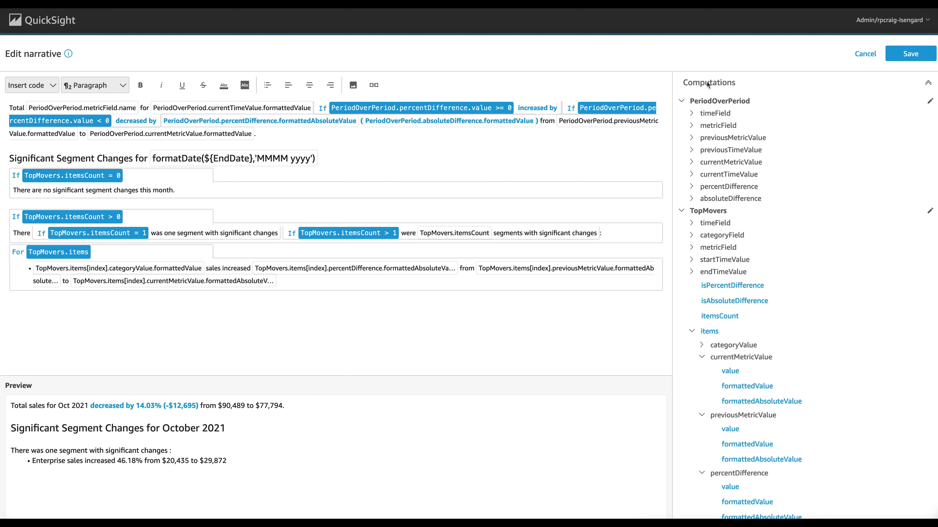
Collapse the Computations list, review the full narrative down to the BottomMovers loop, and save it.
{"action": "left_click", "coordinate": [928, 84]}
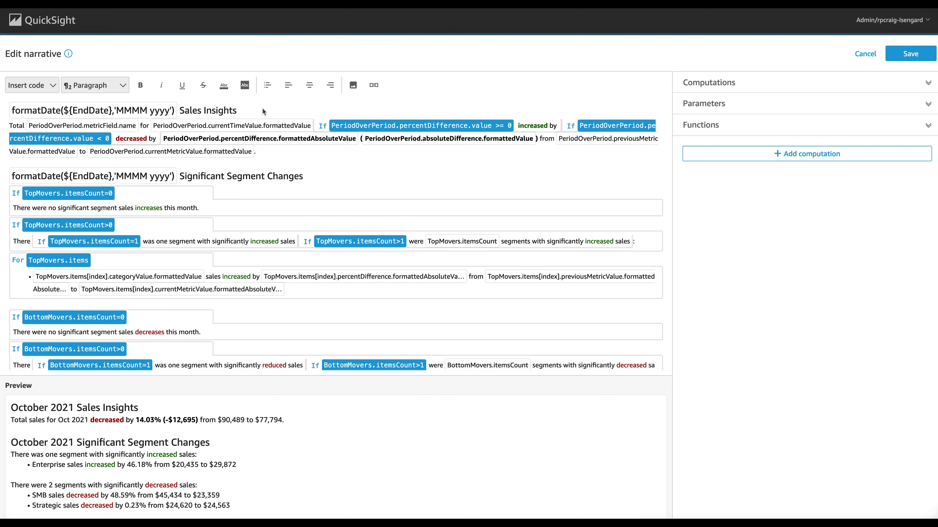
{"action": "scroll", "coordinate": [273, 163], "scroll_direction": "down", "scroll_amount": 3}
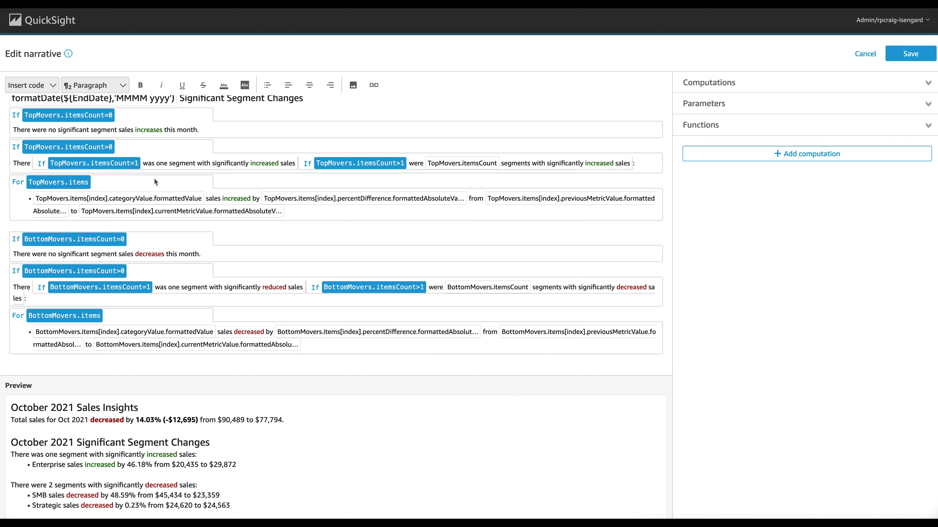
{"action": "left_click", "coordinate": [911, 55]}
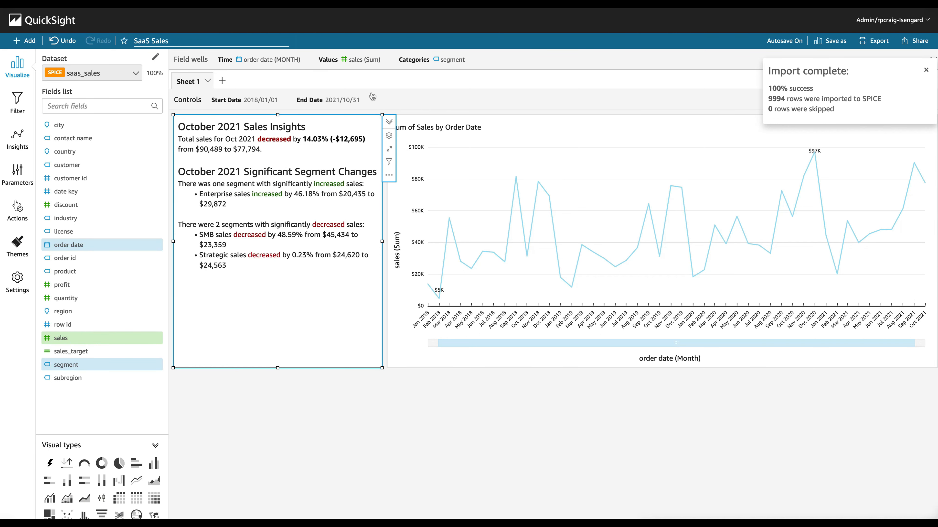
Set the analysis's End Date control to 2021/09/30 and dismiss the import notification.
{"action": "left_click", "coordinate": [353, 103]}
{"action": "left_click", "coordinate": [384, 130]}
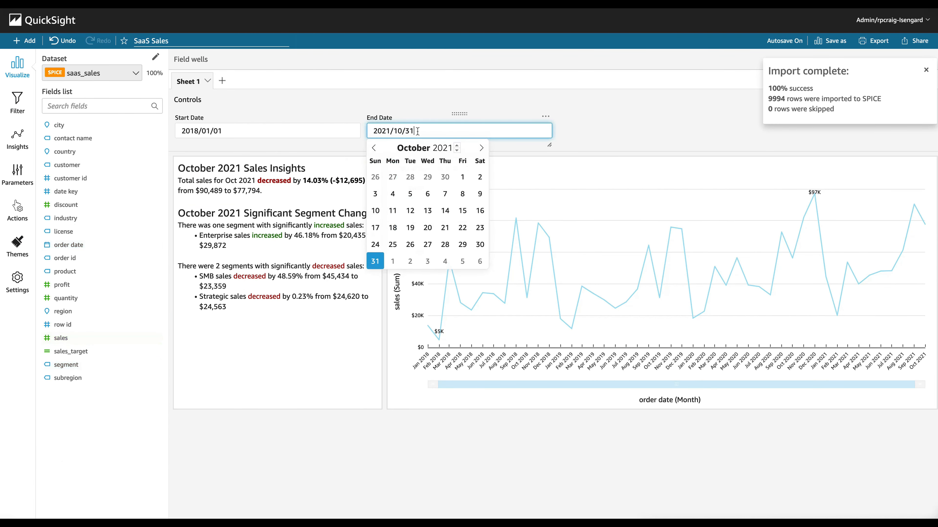
{"action": "left_click", "coordinate": [374, 148]}
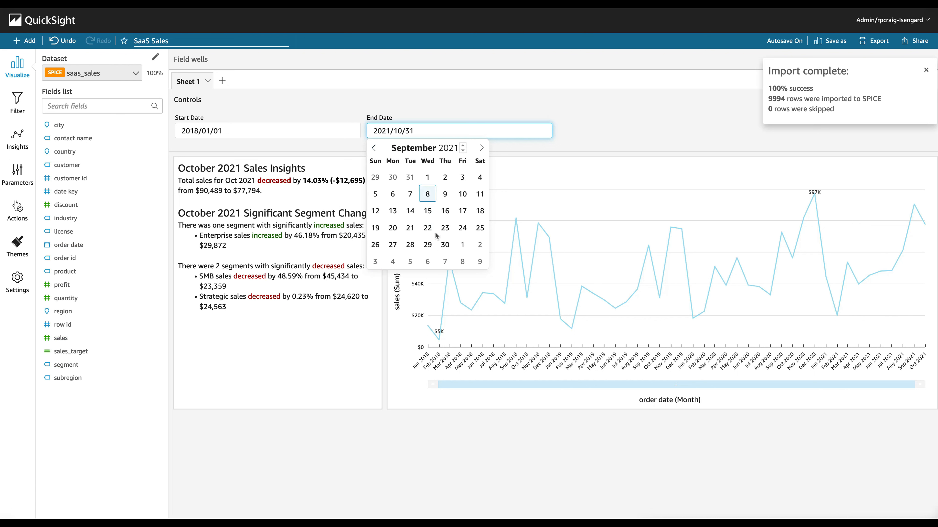
{"action": "left_click", "coordinate": [445, 244]}
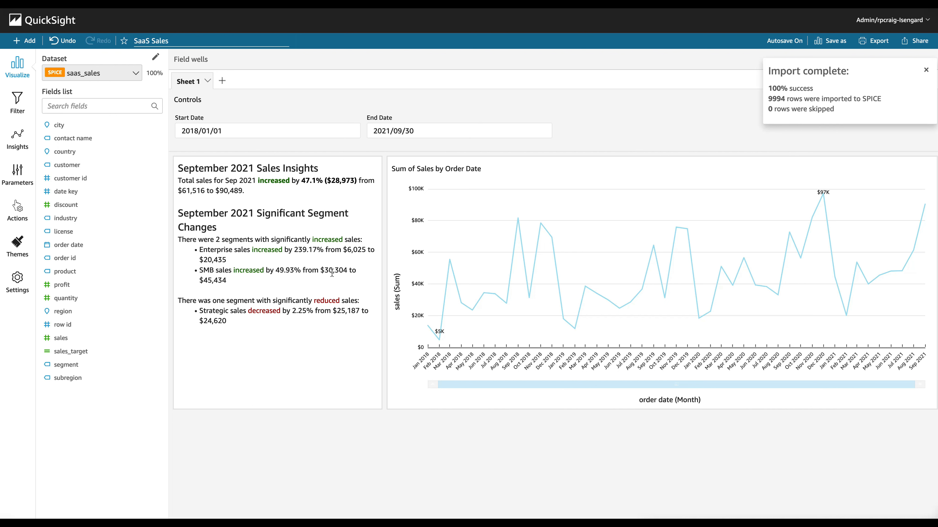
{"action": "left_click", "coordinate": [927, 70]}
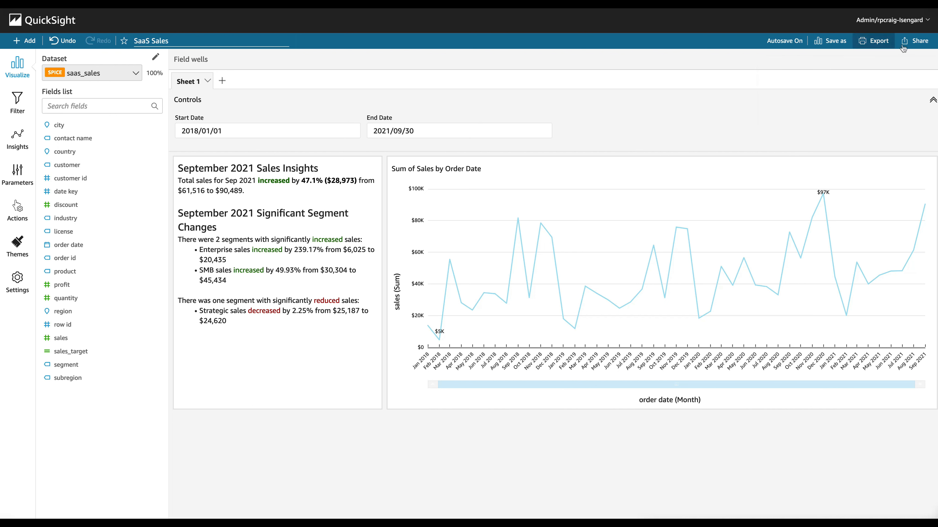
Publish the analysis as a replacement of the existing SaaS Sales dashboard and dismiss the dashboard sharing dialog.
{"action": "left_click", "coordinate": [912, 47]}
{"action": "left_click", "coordinate": [902, 59]}
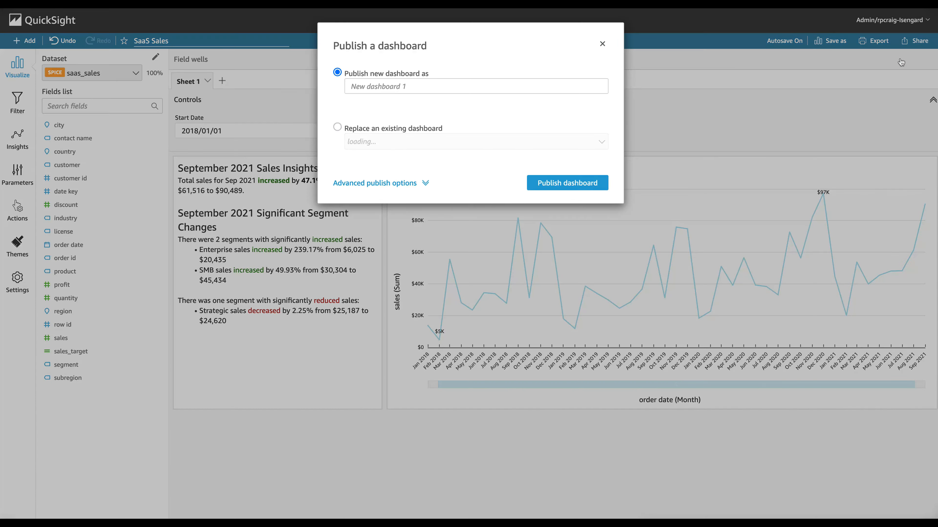
{"action": "left_click", "coordinate": [337, 127]}
{"action": "left_click", "coordinate": [588, 187]}
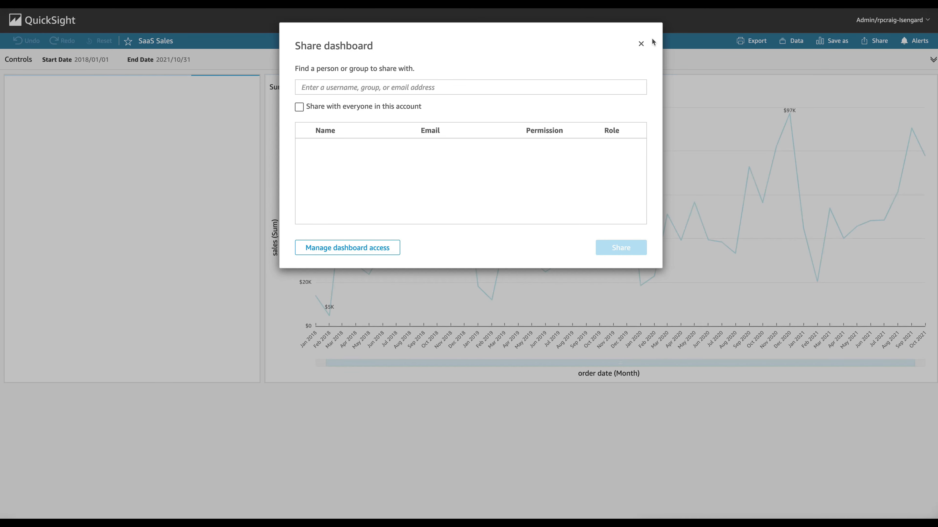
{"action": "left_click", "coordinate": [641, 44]}
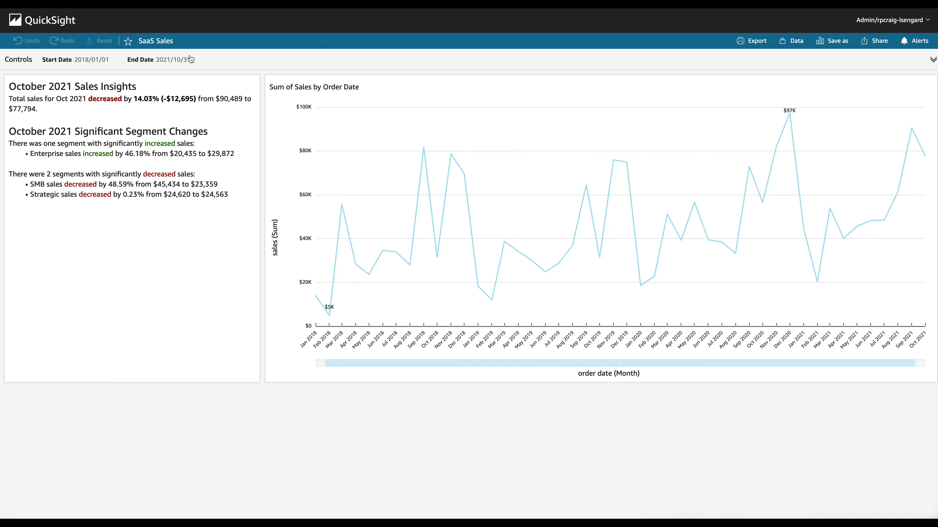
Set the published dashboard's End Date control to 2021/09/30.
{"action": "left_click", "coordinate": [179, 60]}
{"action": "left_click", "coordinate": [292, 90]}
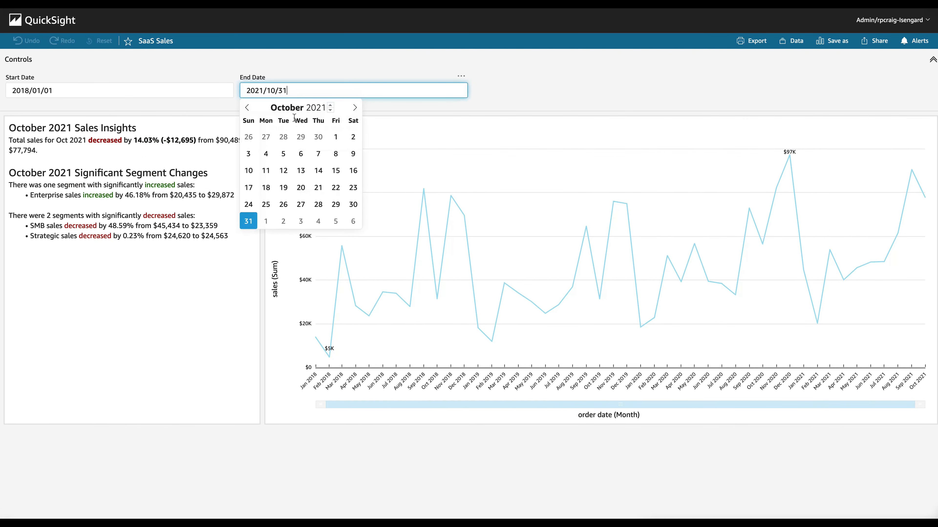
{"action": "left_click", "coordinate": [319, 137]}
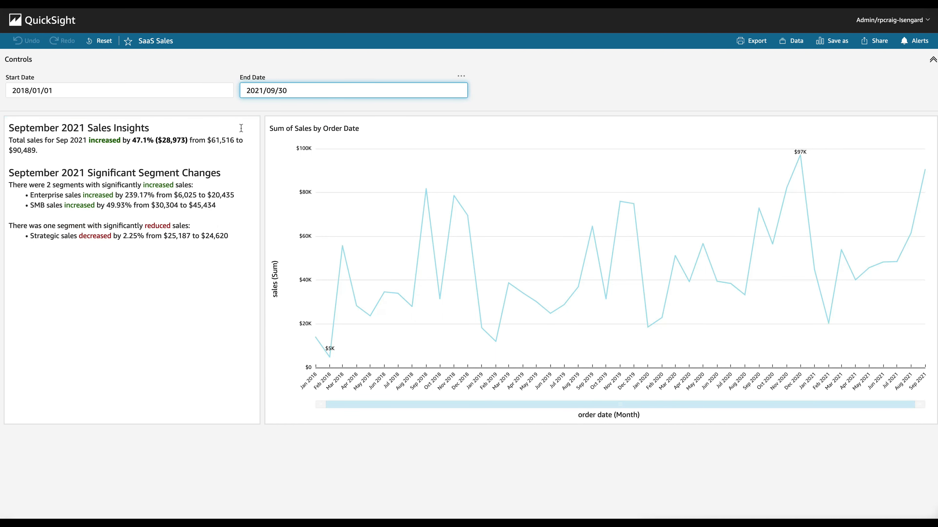